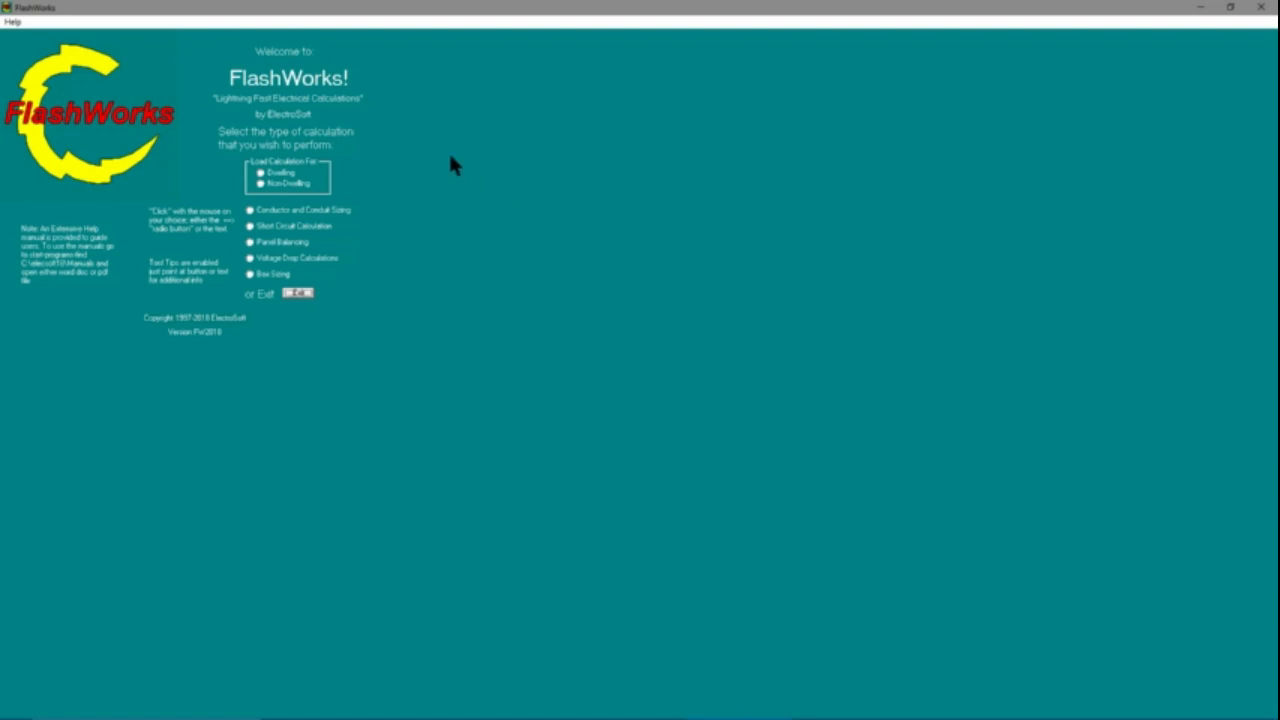
Start a multifamily building dwelling calculation and enter 5 units using the Sample1 residential file as Unit #1
click(260, 175)
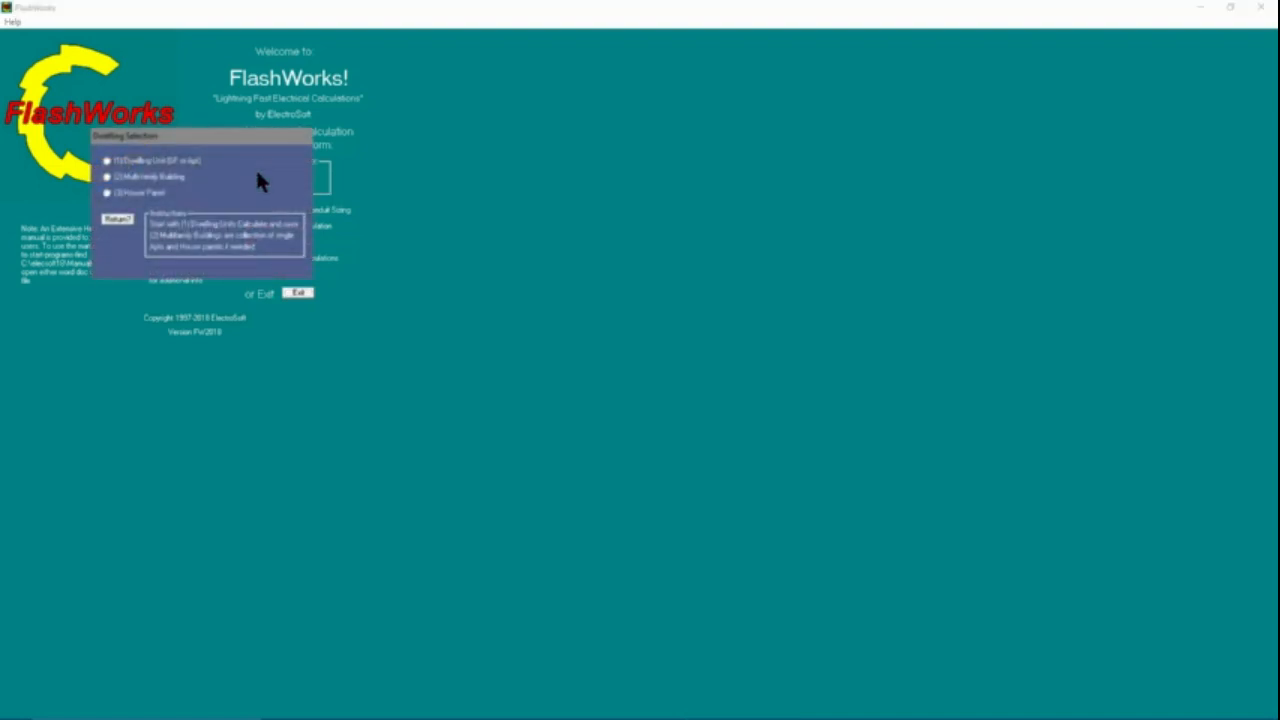
click(106, 177)
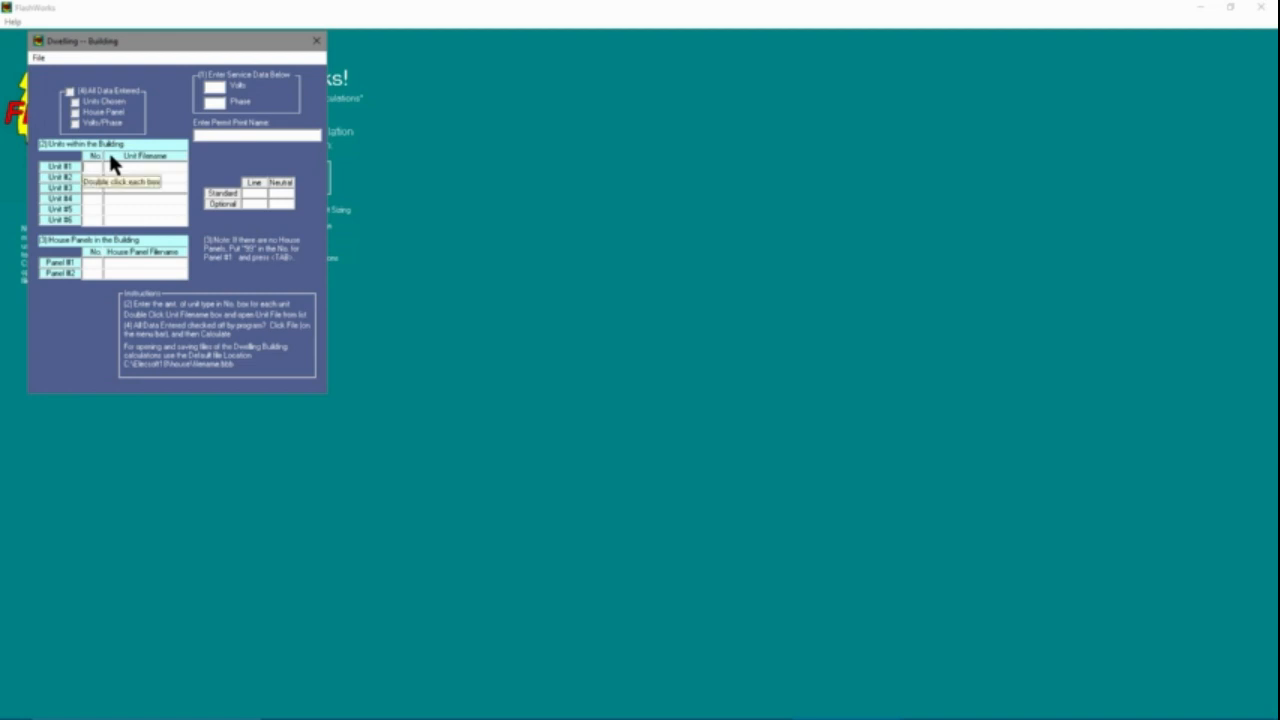
text(5)
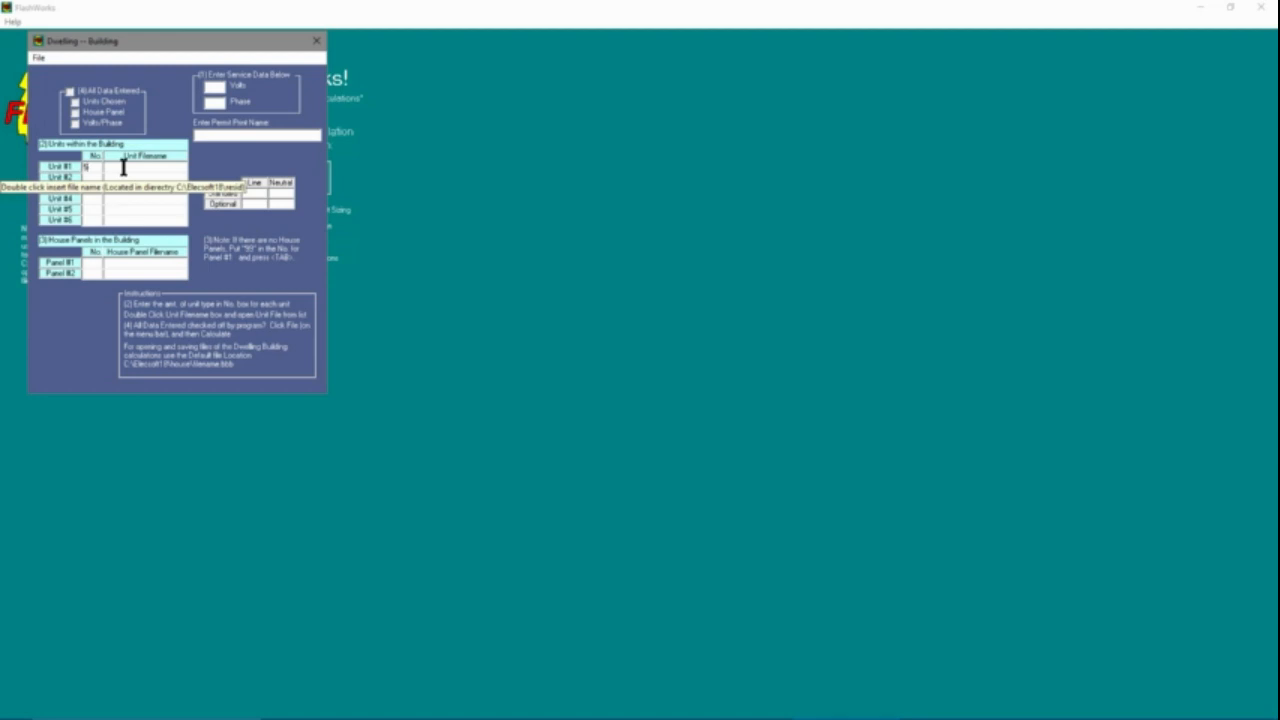
double_click(123, 167)
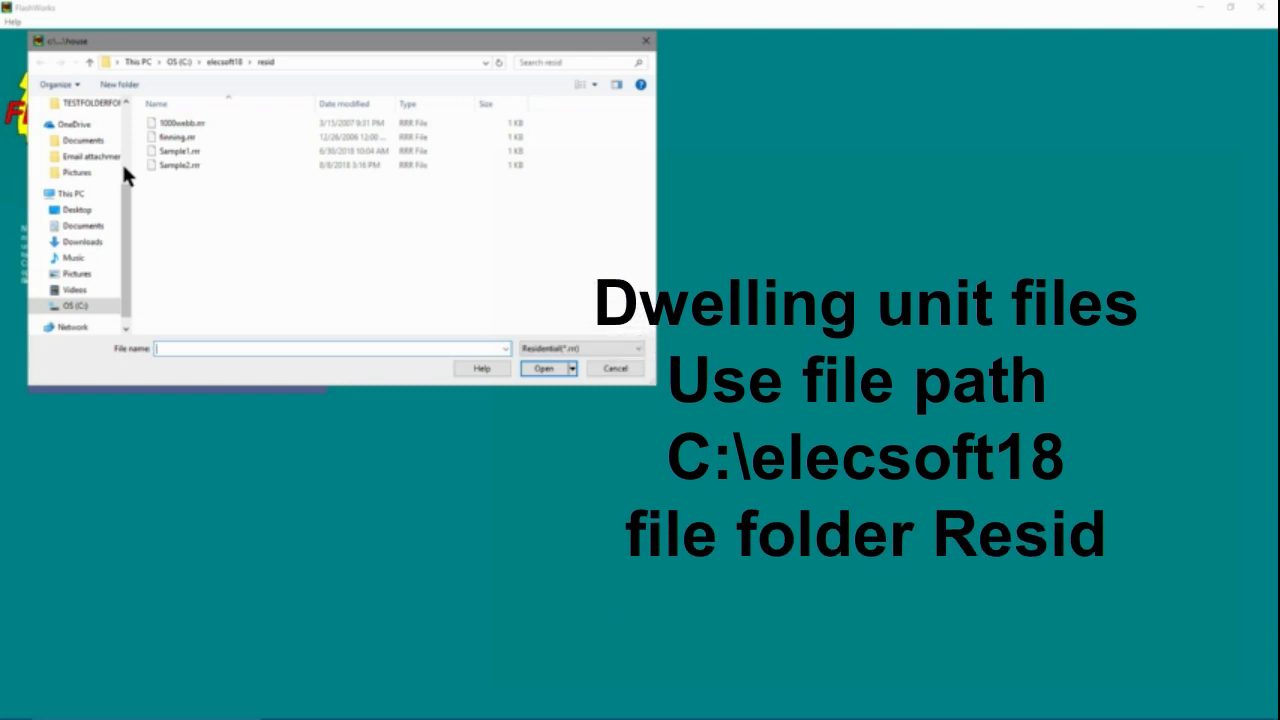
click(182, 155)
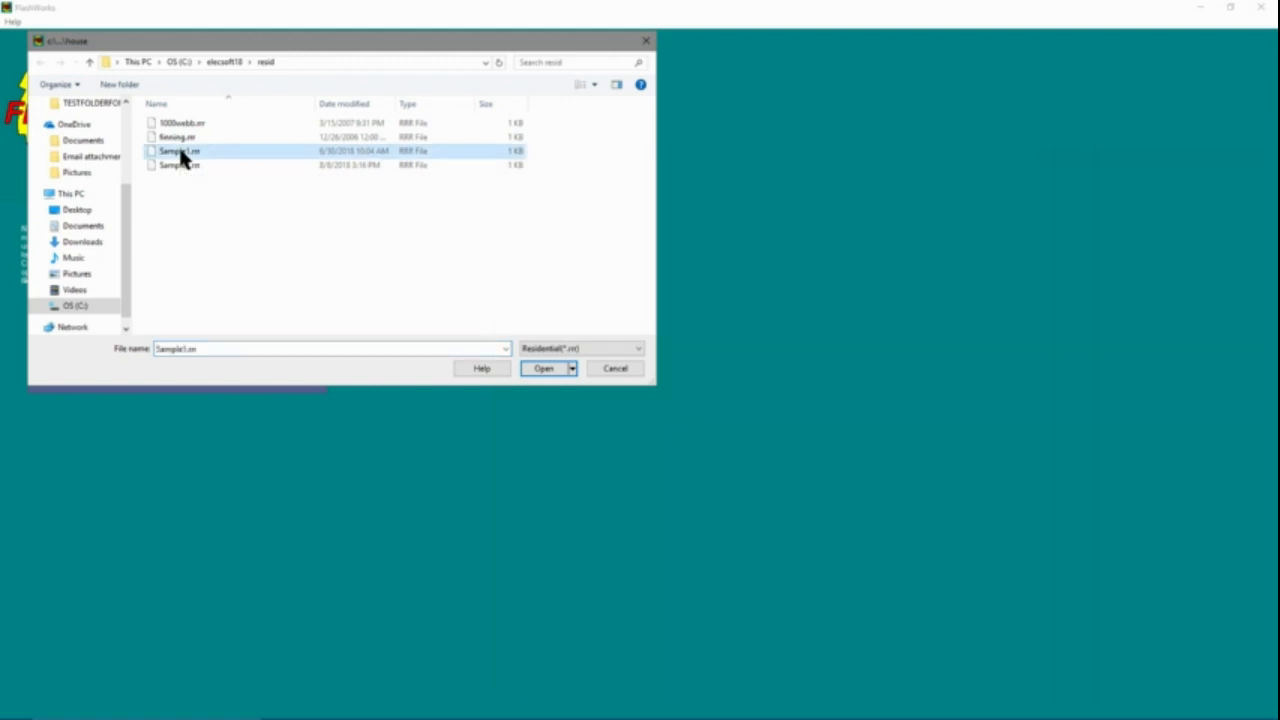
click(548, 370)
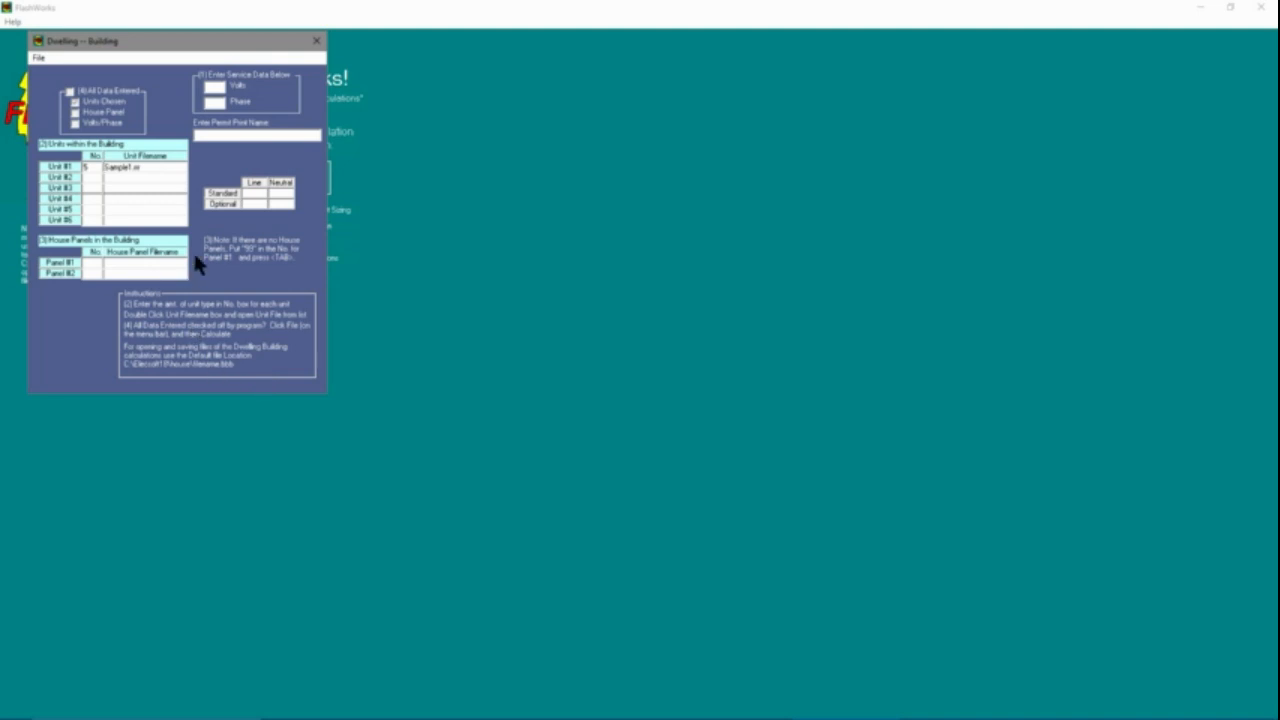
Enter 5 units using the Sample1 residential file as Unit #2
click(95, 175)
text(5)
double_click(114, 176)
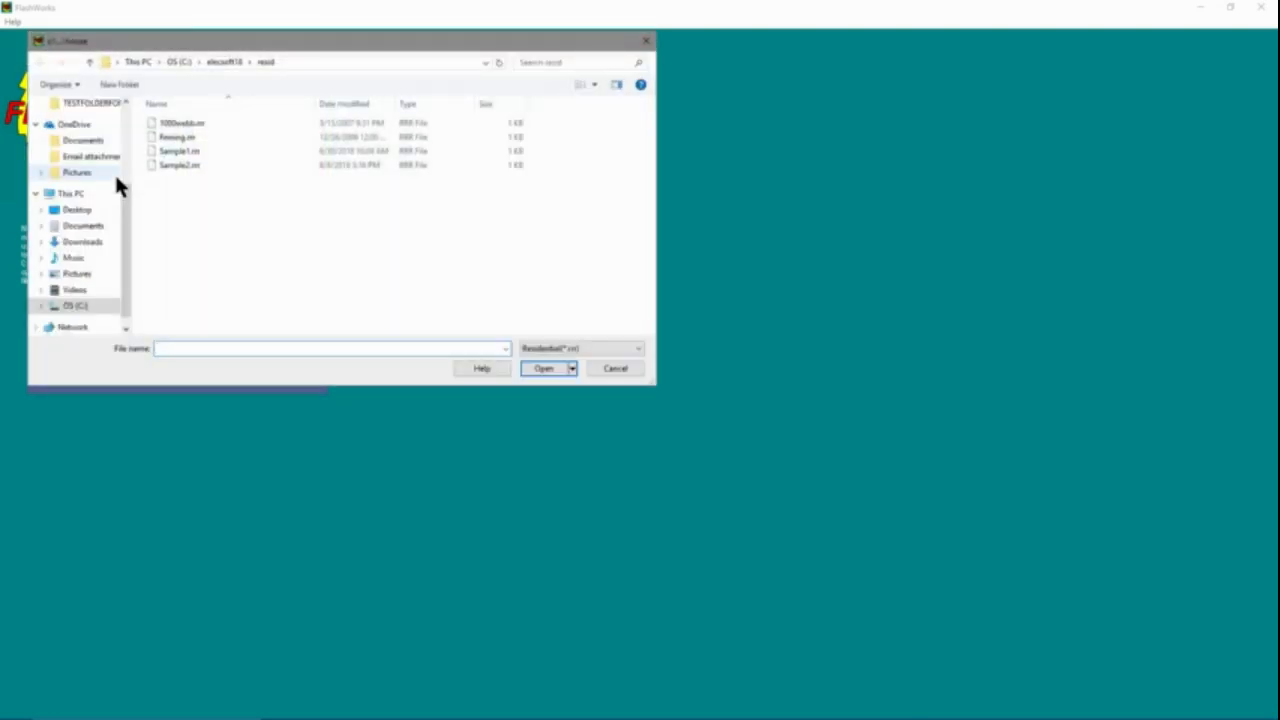
click(183, 158)
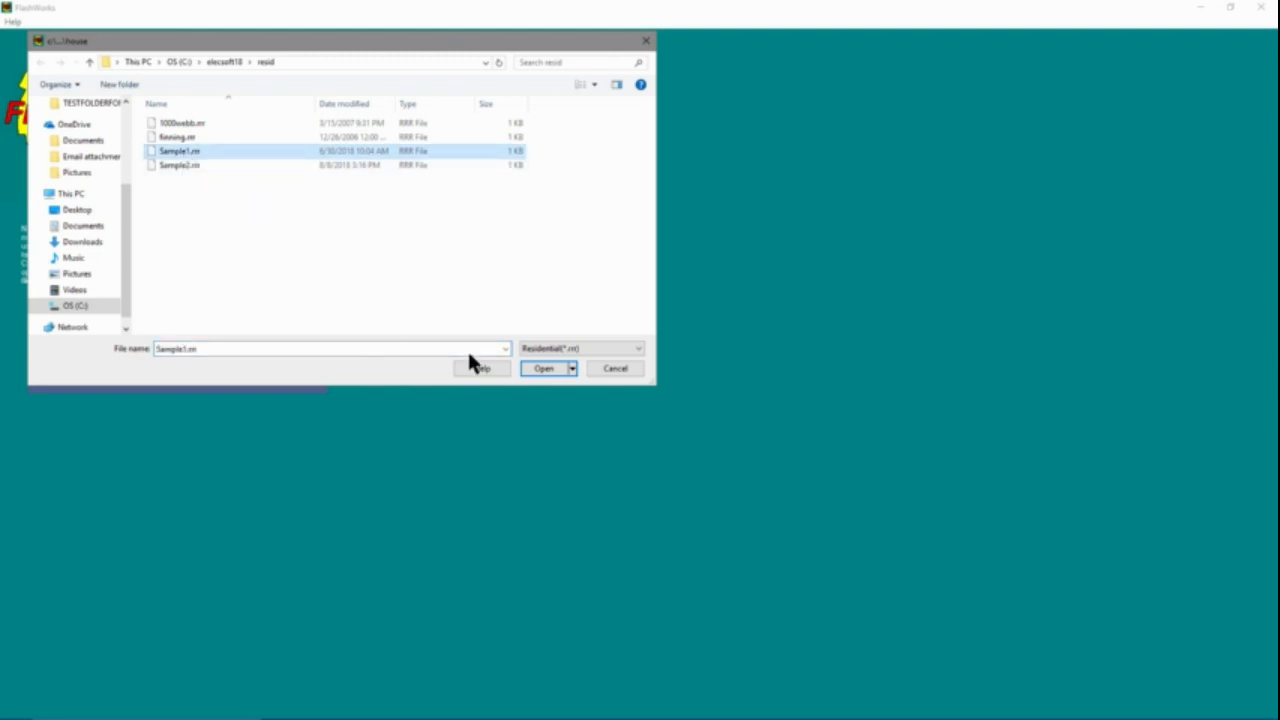
click(544, 369)
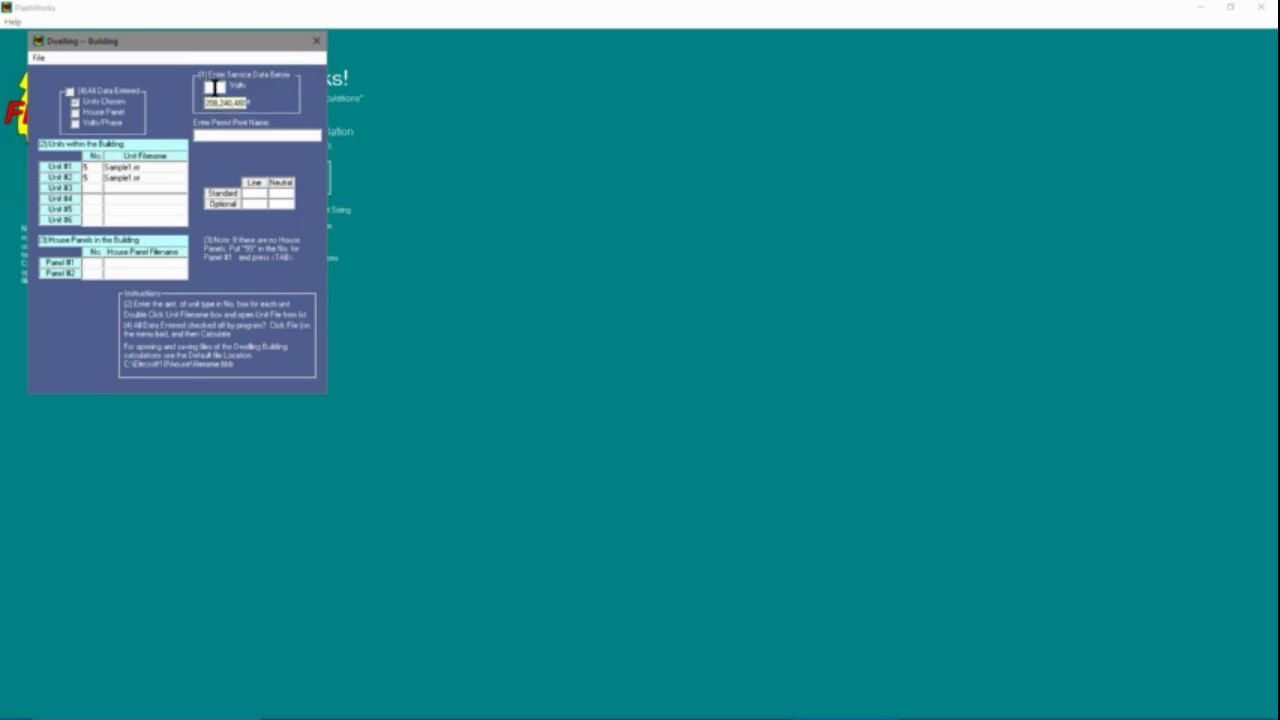
Set the building's service data to 240 volts and 1 phase
click(218, 87)
text(240)
click(212, 101)
text(1)
Add 1 house panel as Panel #1 using the file sample.hpf
click(100, 265)
text(1)
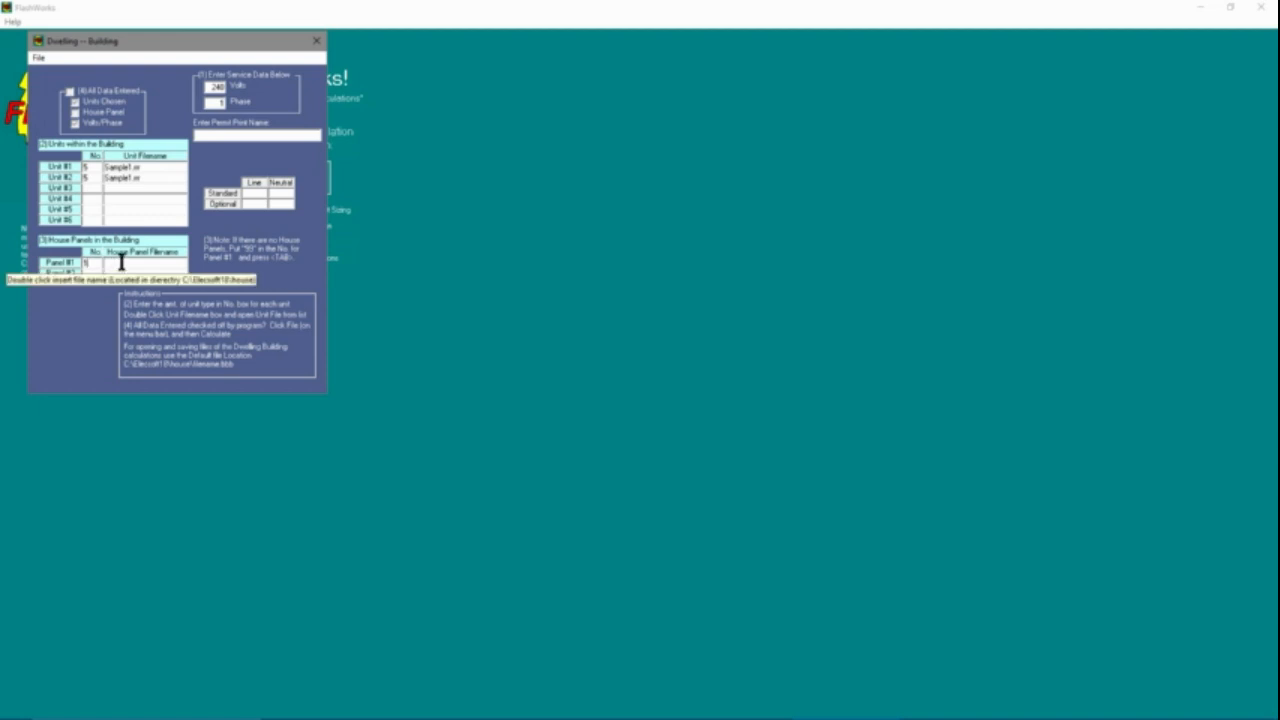
double_click(121, 262)
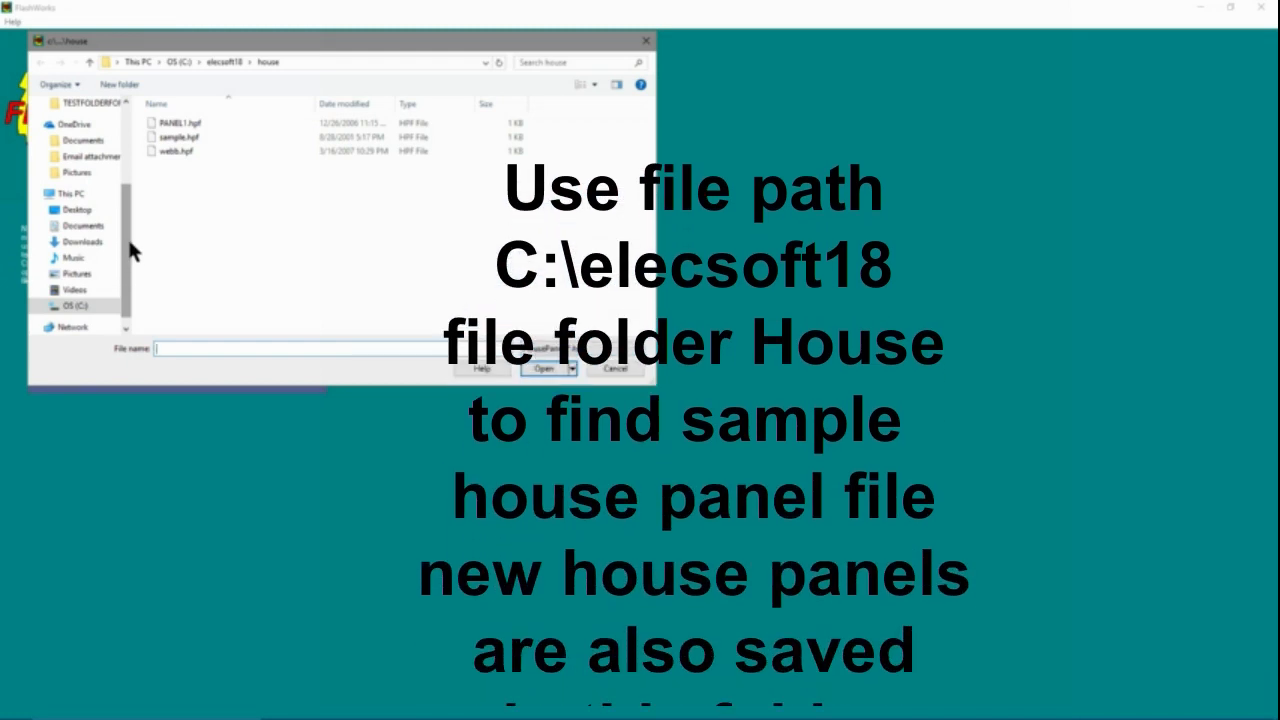
double_click(185, 137)
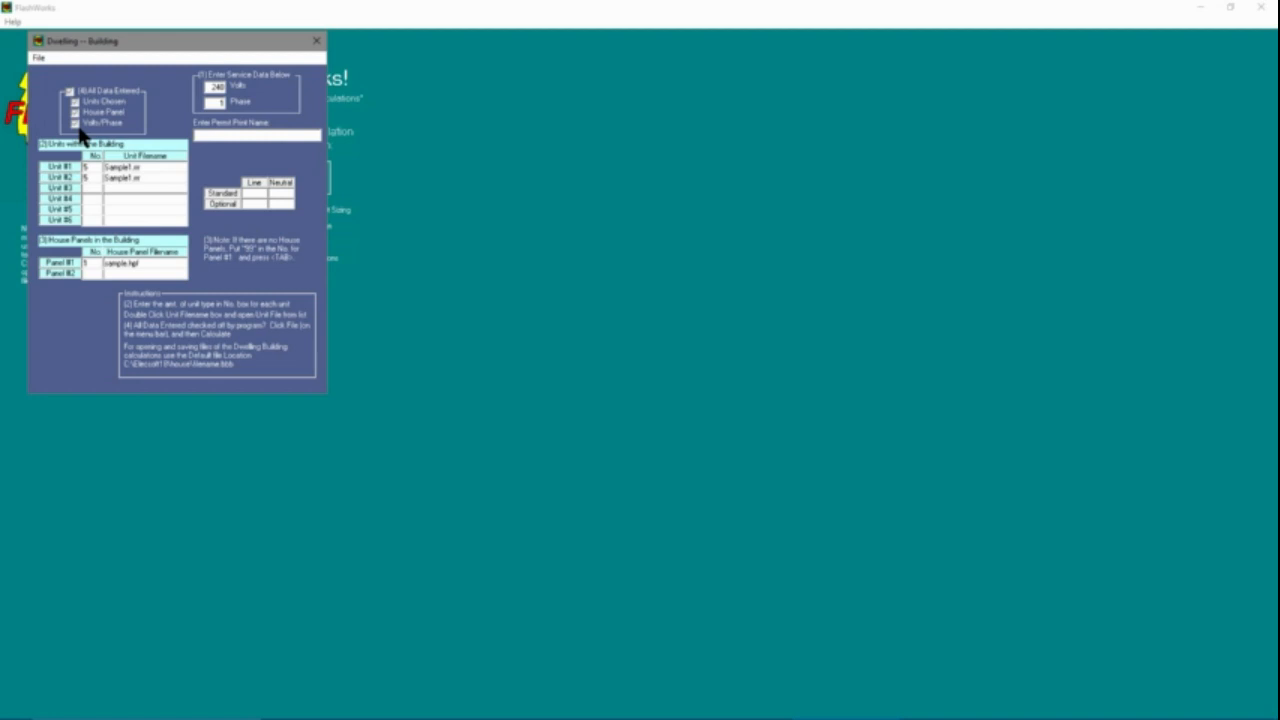
Calculate the building load, accept the voltage/phase mismatch notice, and close the calculation output
click(38, 58)
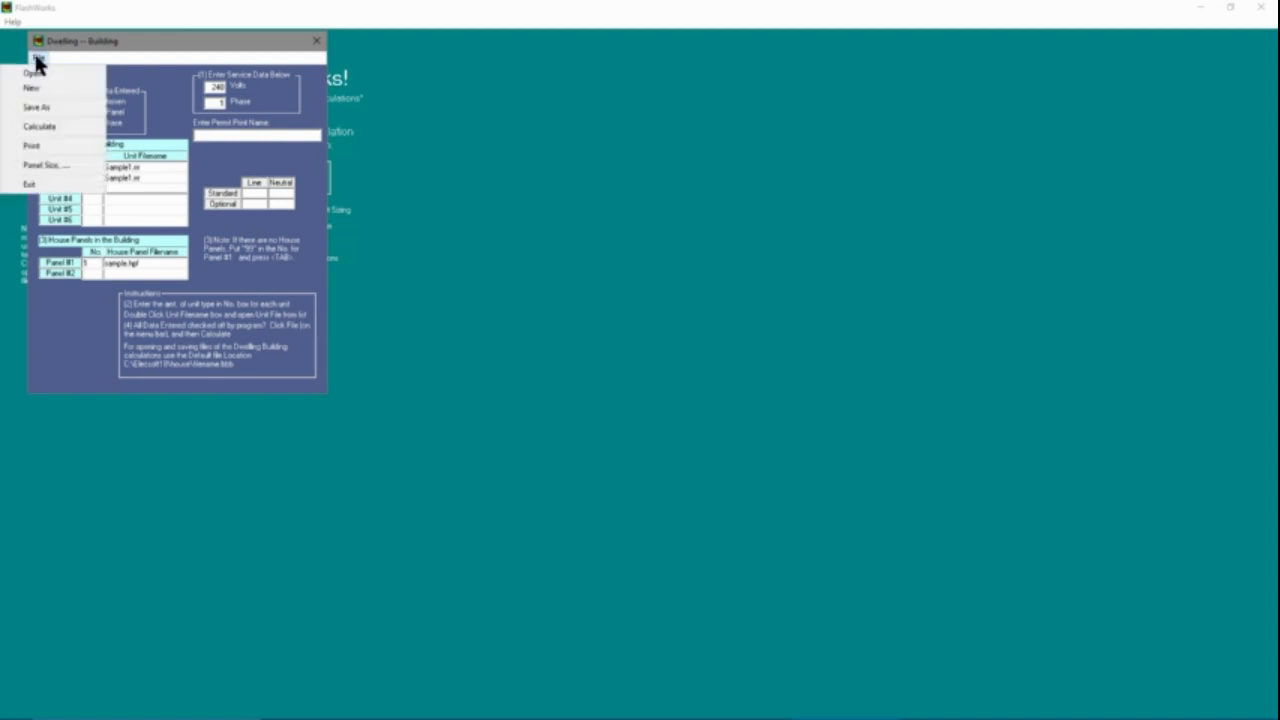
click(40, 127)
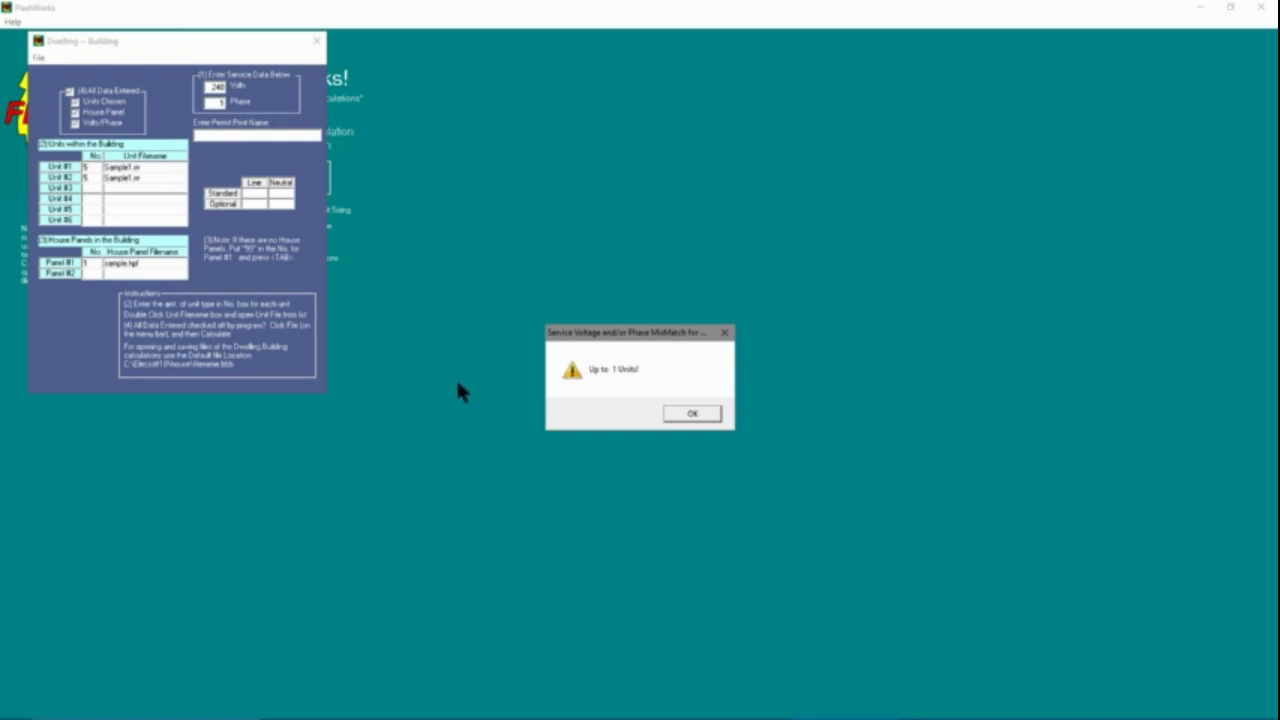
click(694, 414)
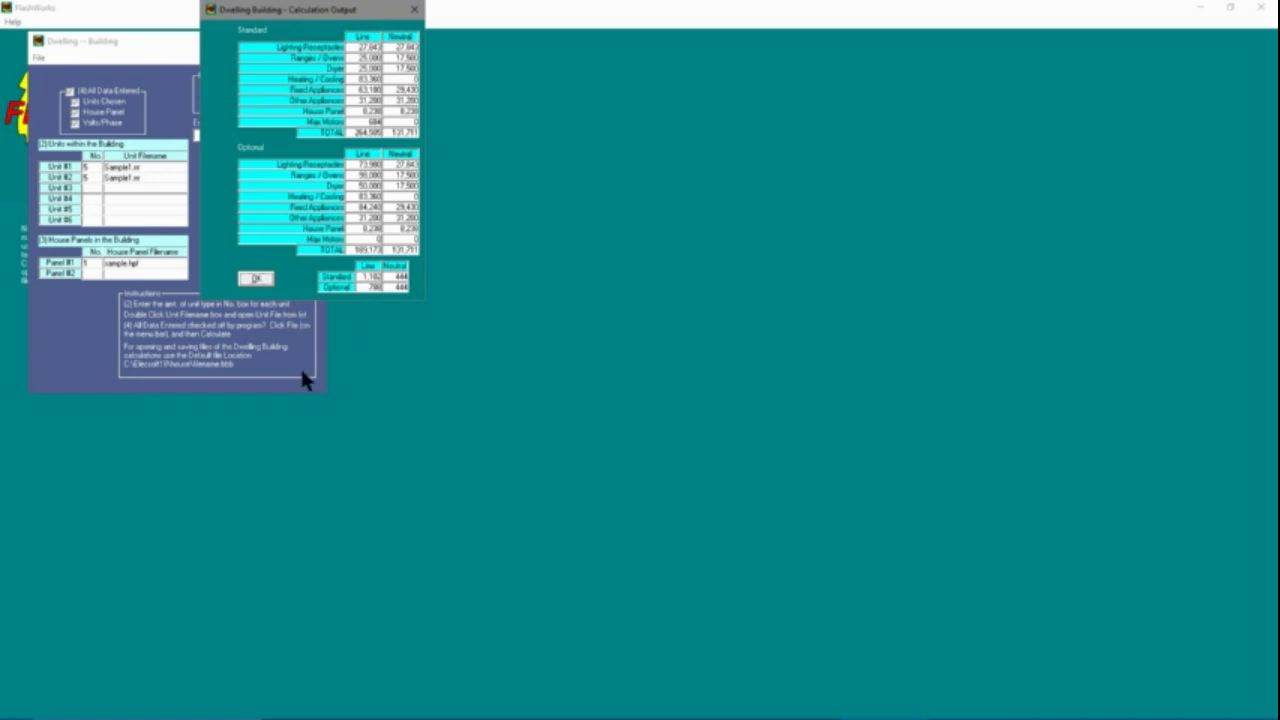
click(255, 278)
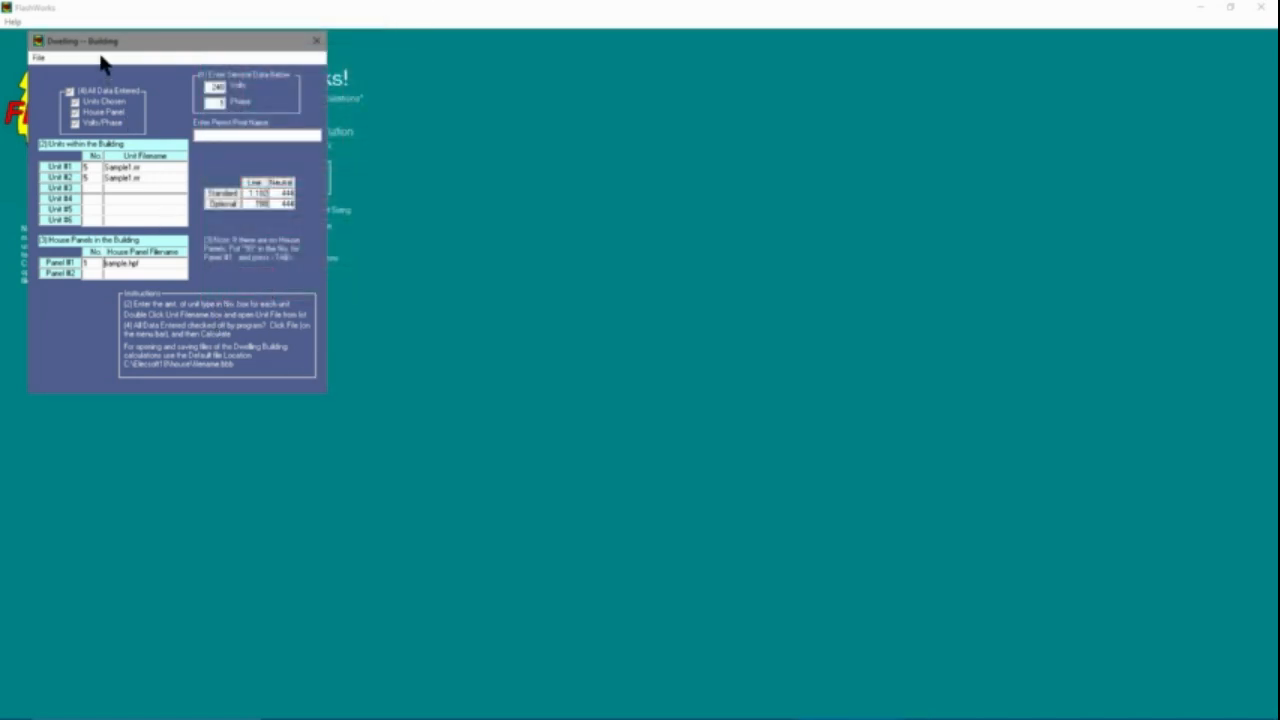
Open panel sizing for the building and select THHN, THWN wire and the Main Service type
click(38, 58)
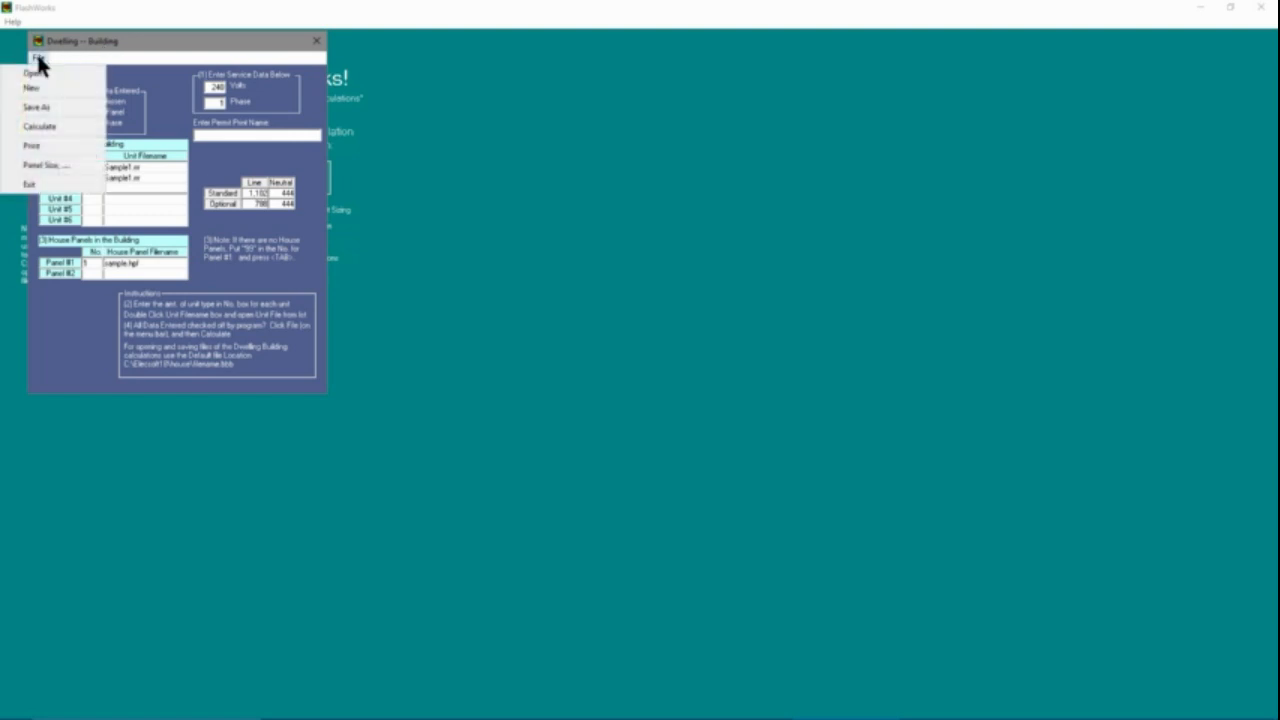
click(36, 166)
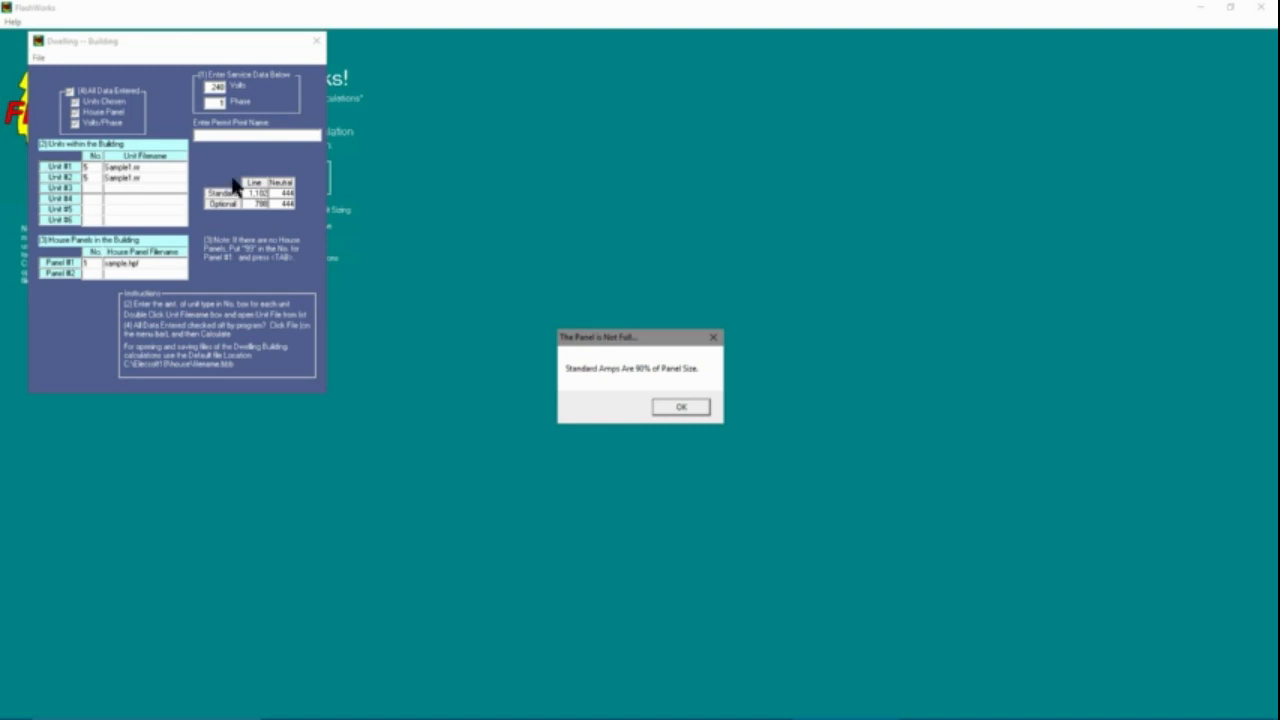
click(666, 410)
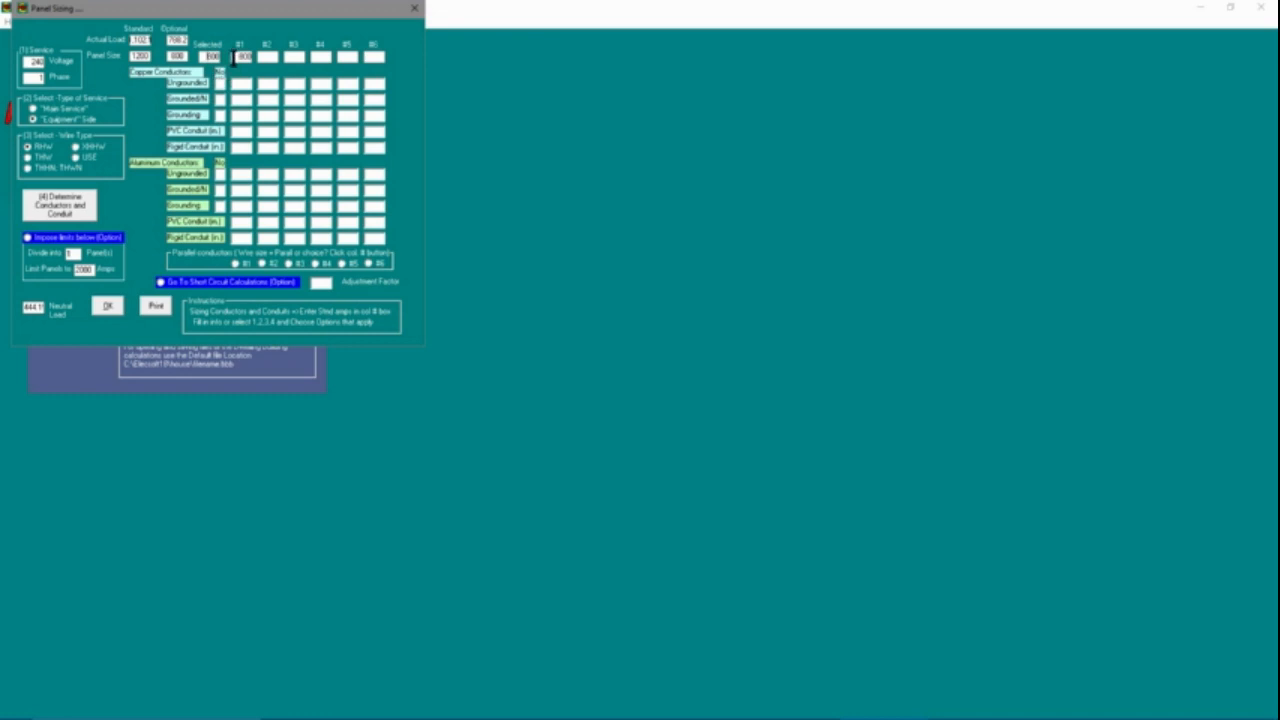
click(28, 168)
click(33, 110)
Determine the panel's conductors and conduit with a current-carrying, full-size neutral, acknowledging the copper and aluminum notices
click(76, 211)
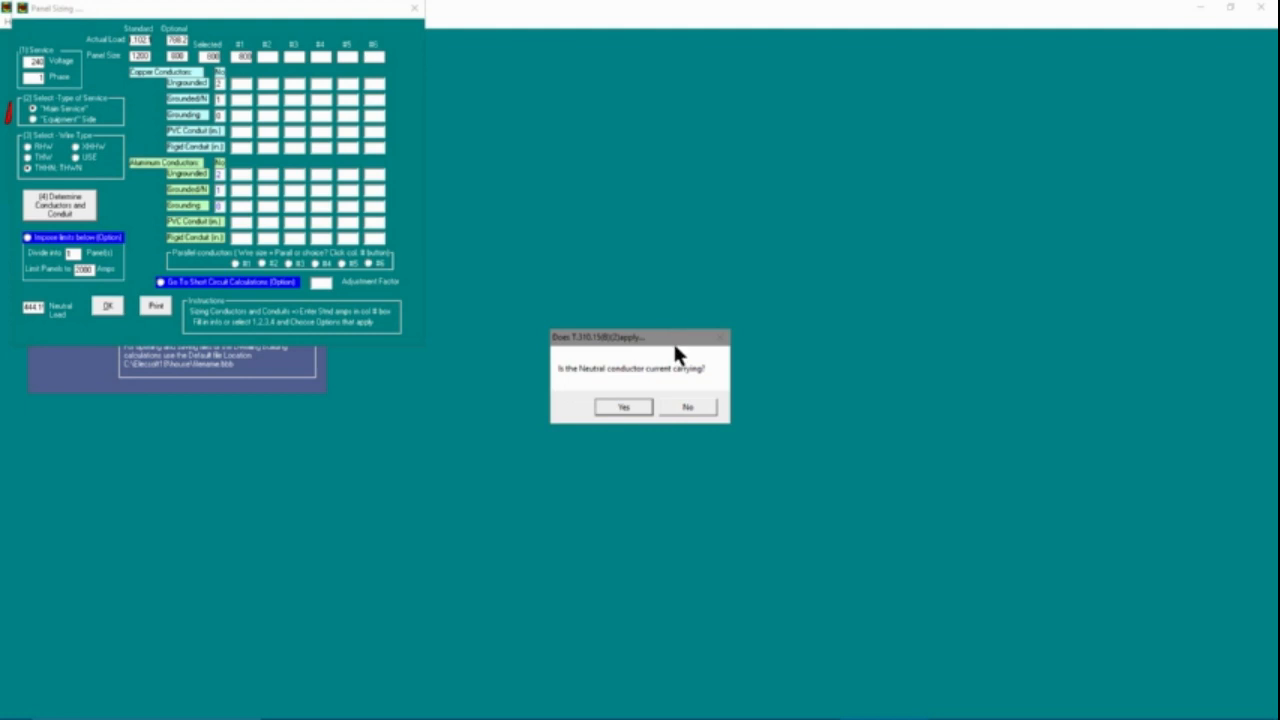
click(624, 407)
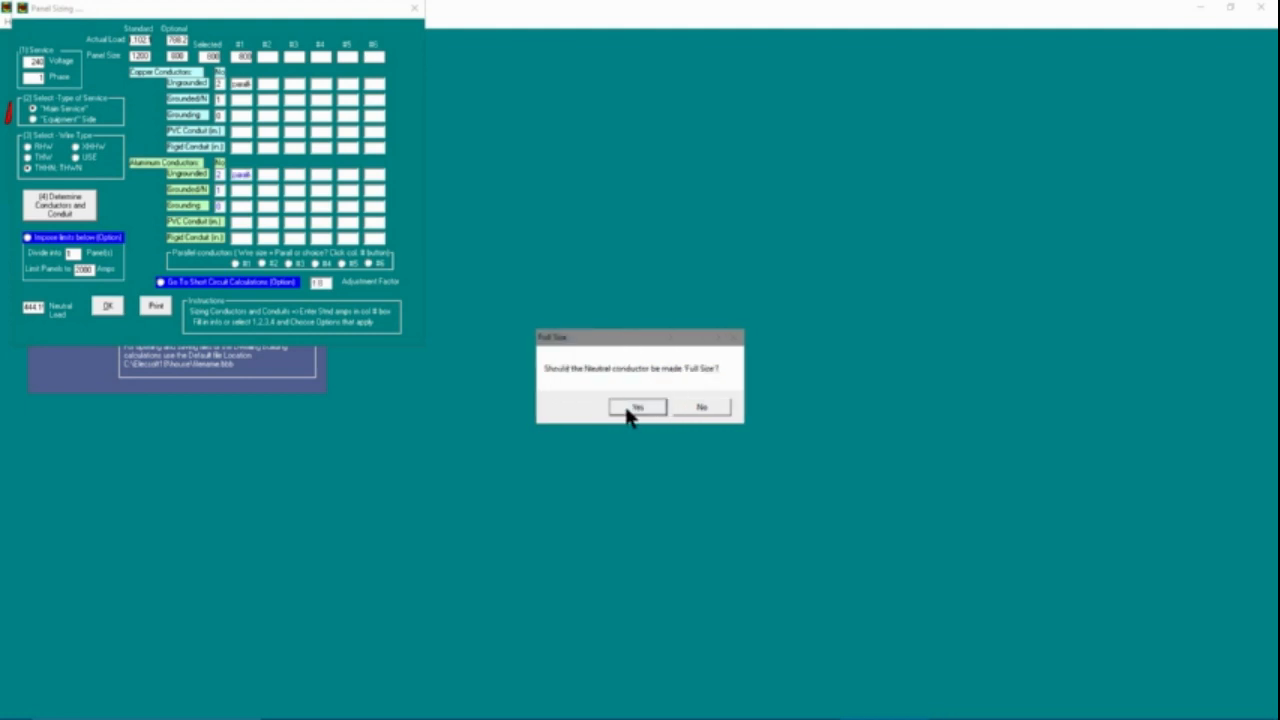
click(630, 410)
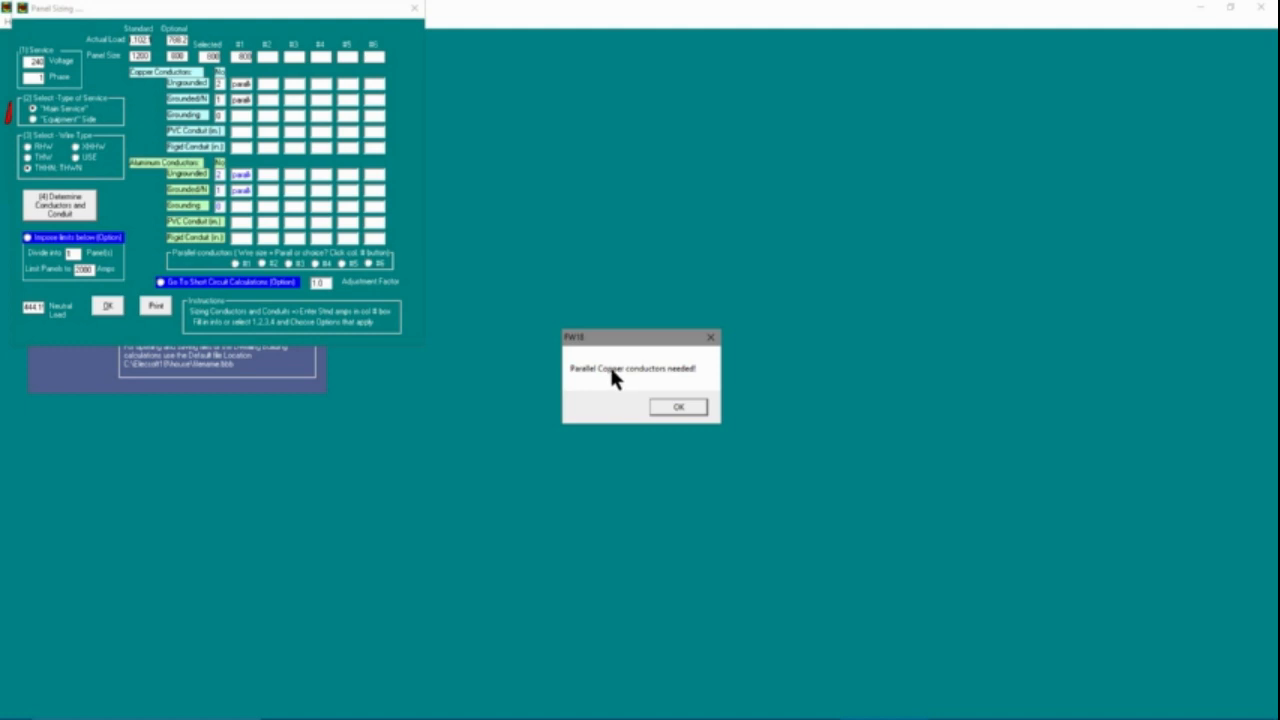
click(683, 411)
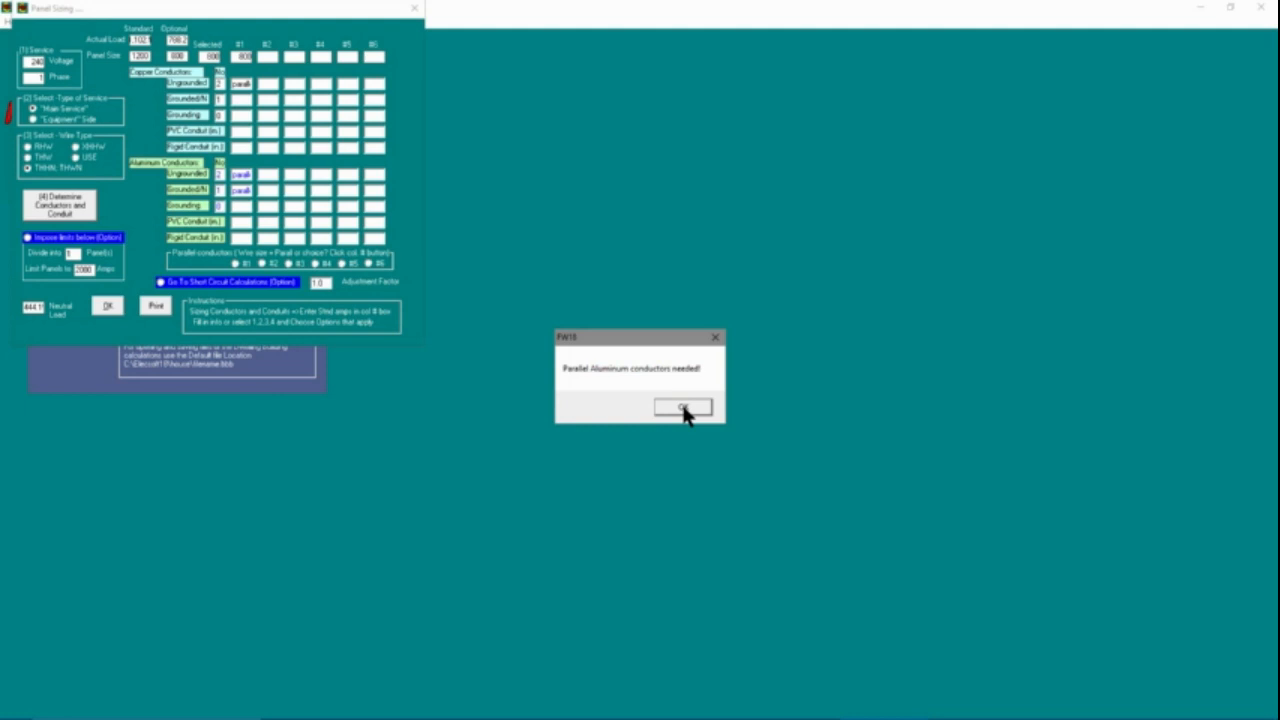
click(683, 410)
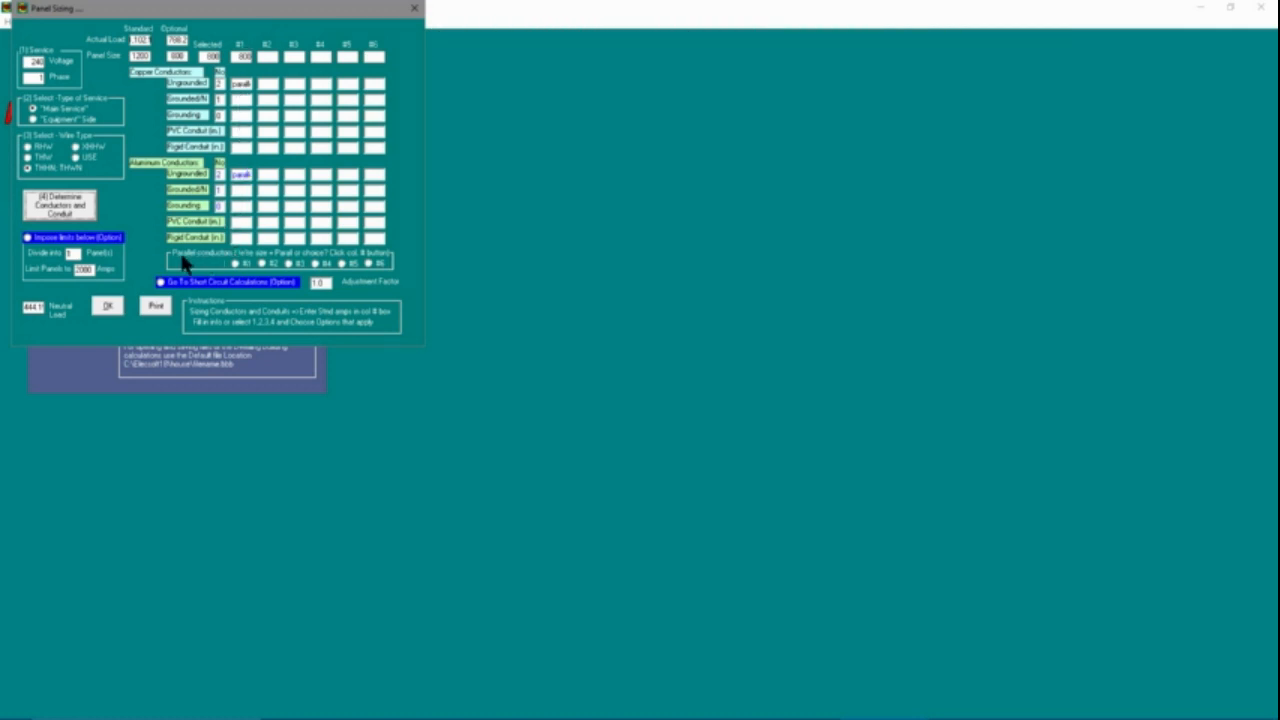
Open parallel conductor sizing for panel #1 and determine conductors and conduit for 2 parallel sets with a current-carrying, full-size neutral
click(236, 265)
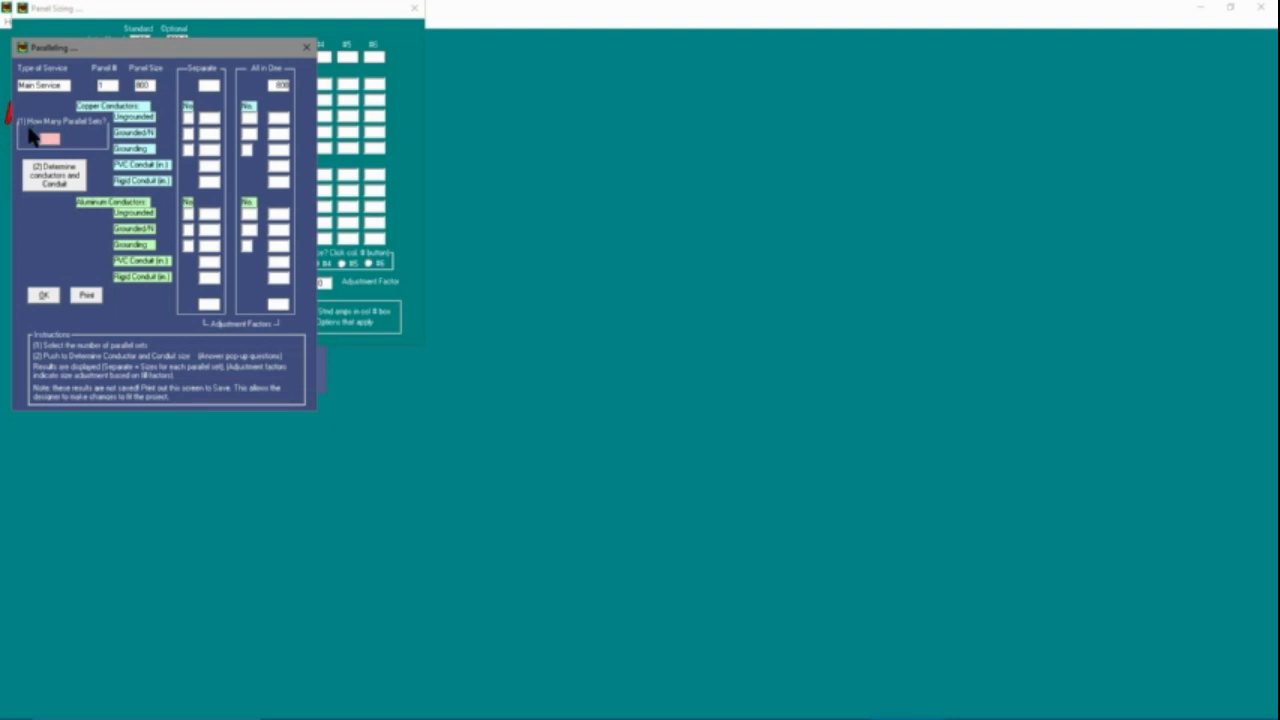
text(2)
click(62, 180)
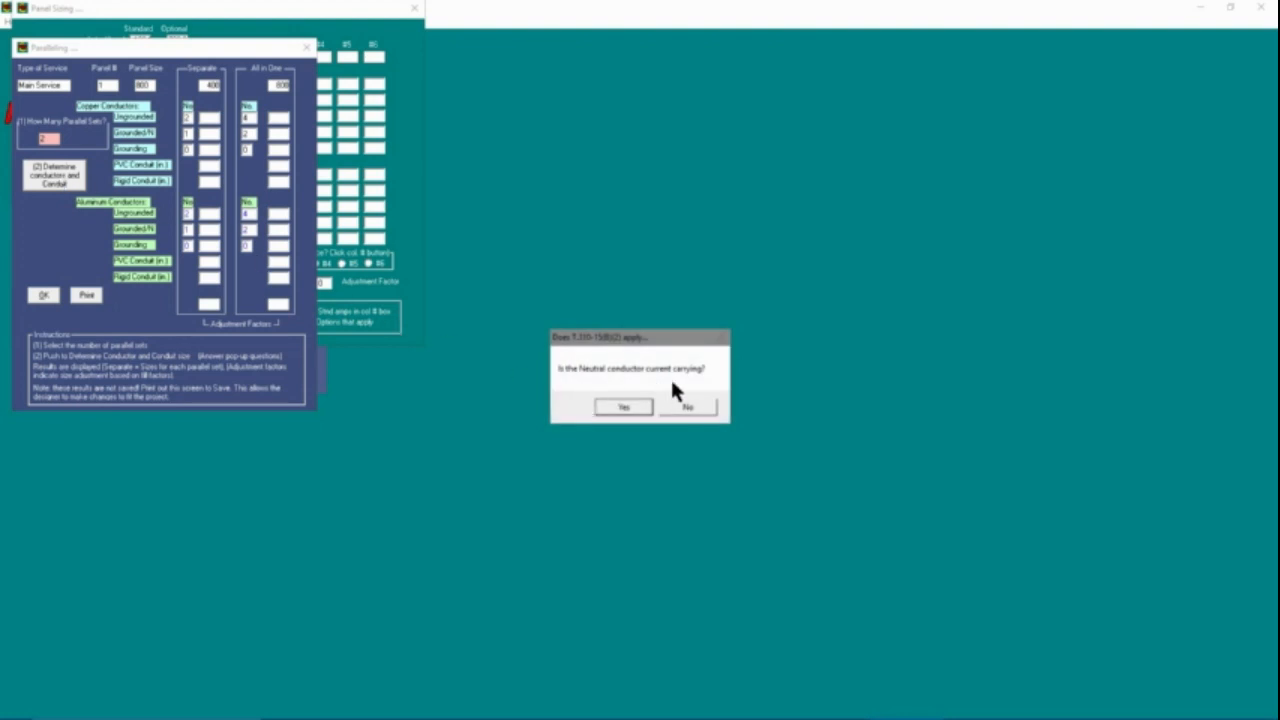
click(624, 409)
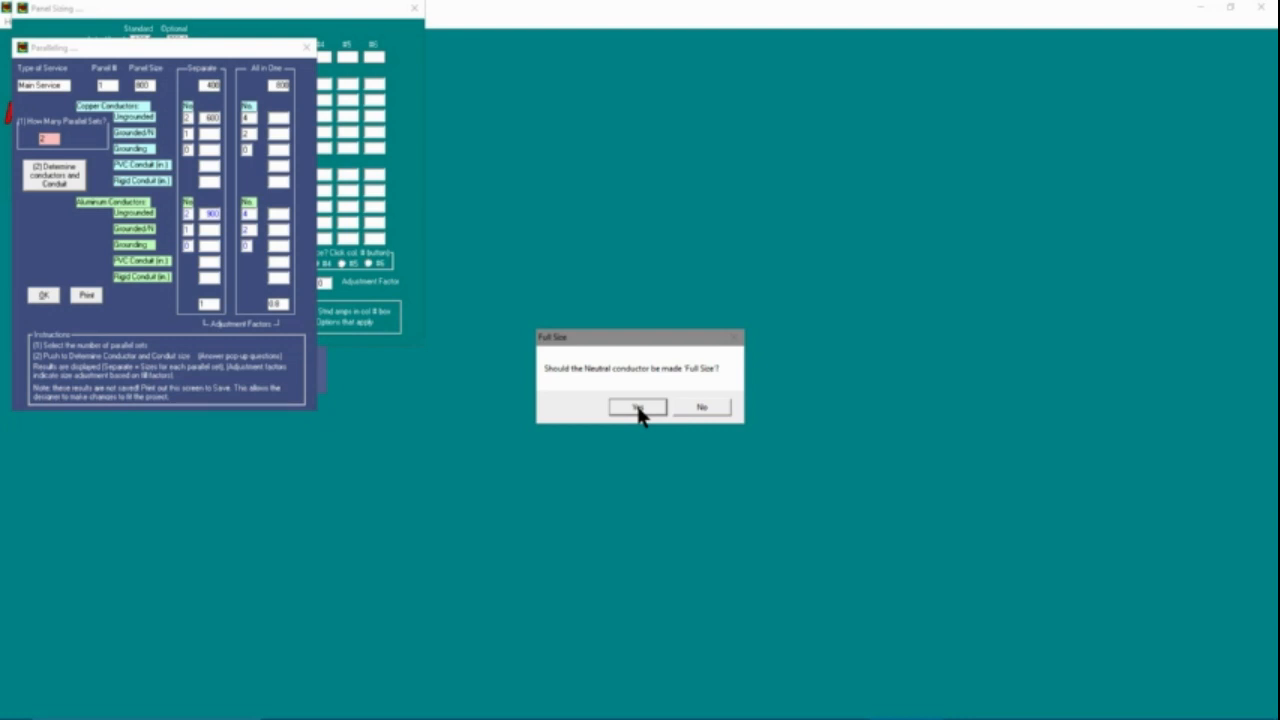
click(637, 408)
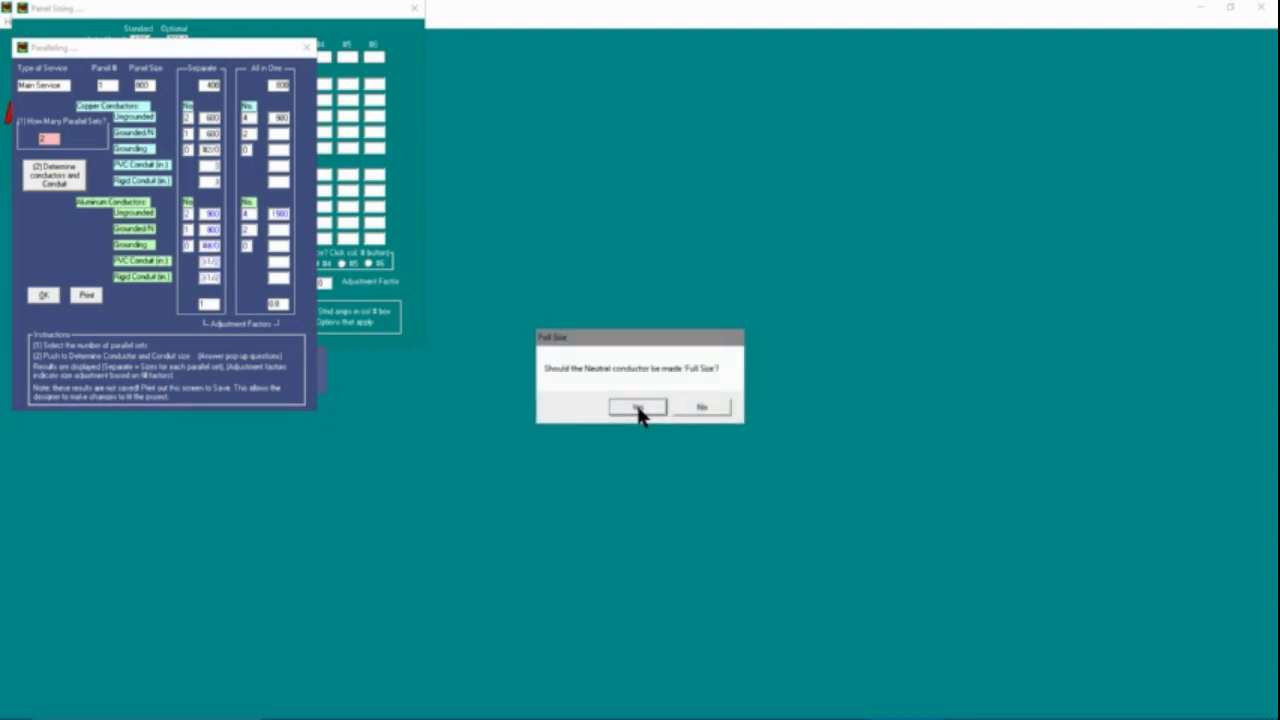
click(638, 409)
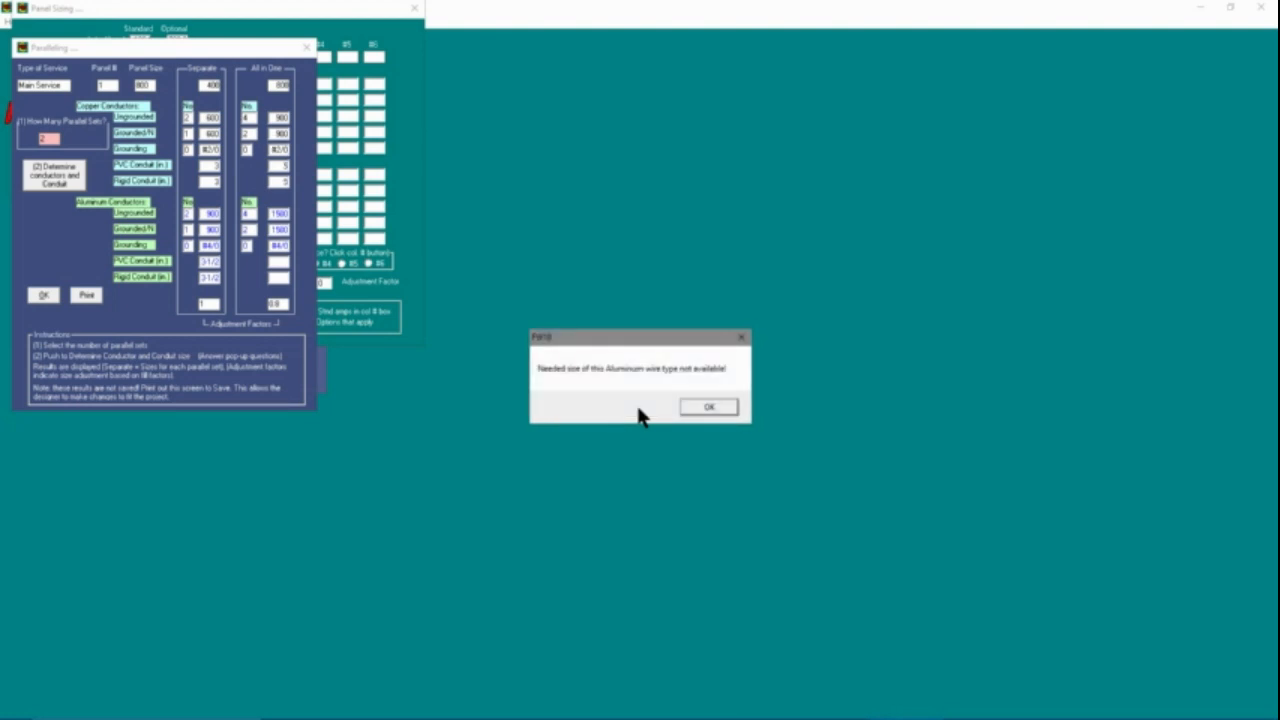
click(710, 408)
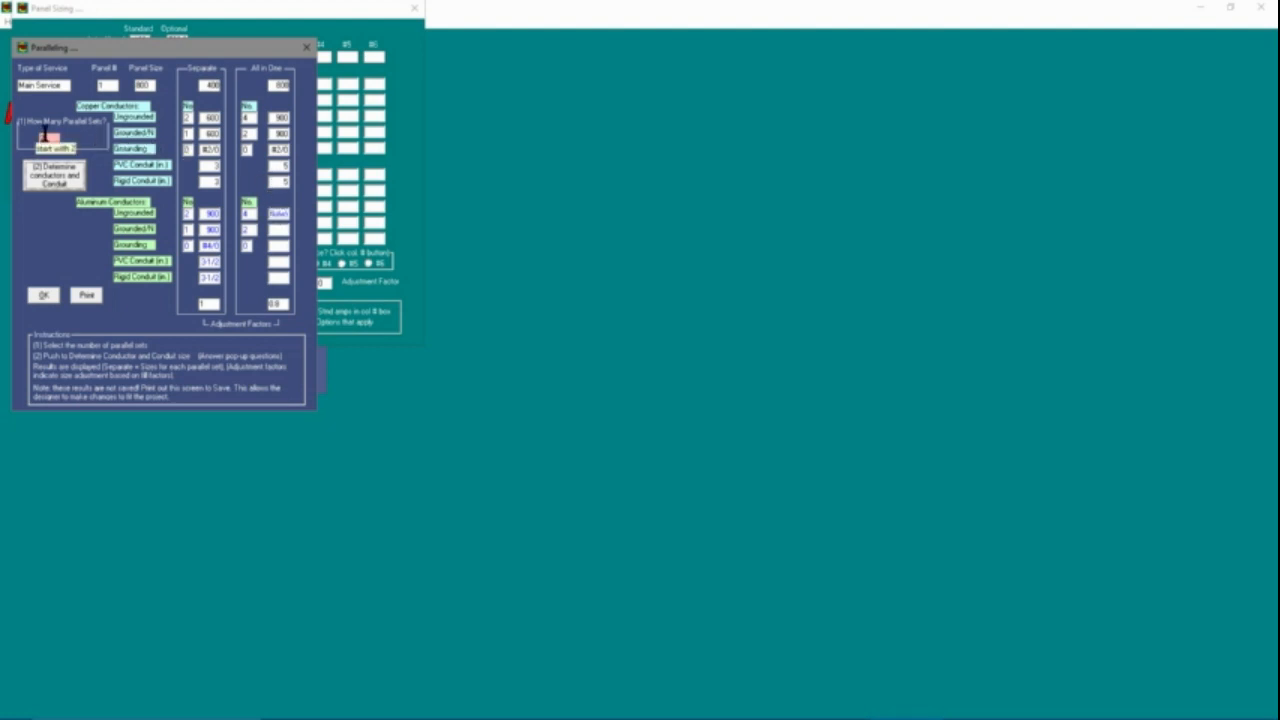
Recalculate the conductors and conduit for 3 parallel sets with a current-carrying, full-size neutral, and return to panel sizing
drag(46, 136, 39, 136)
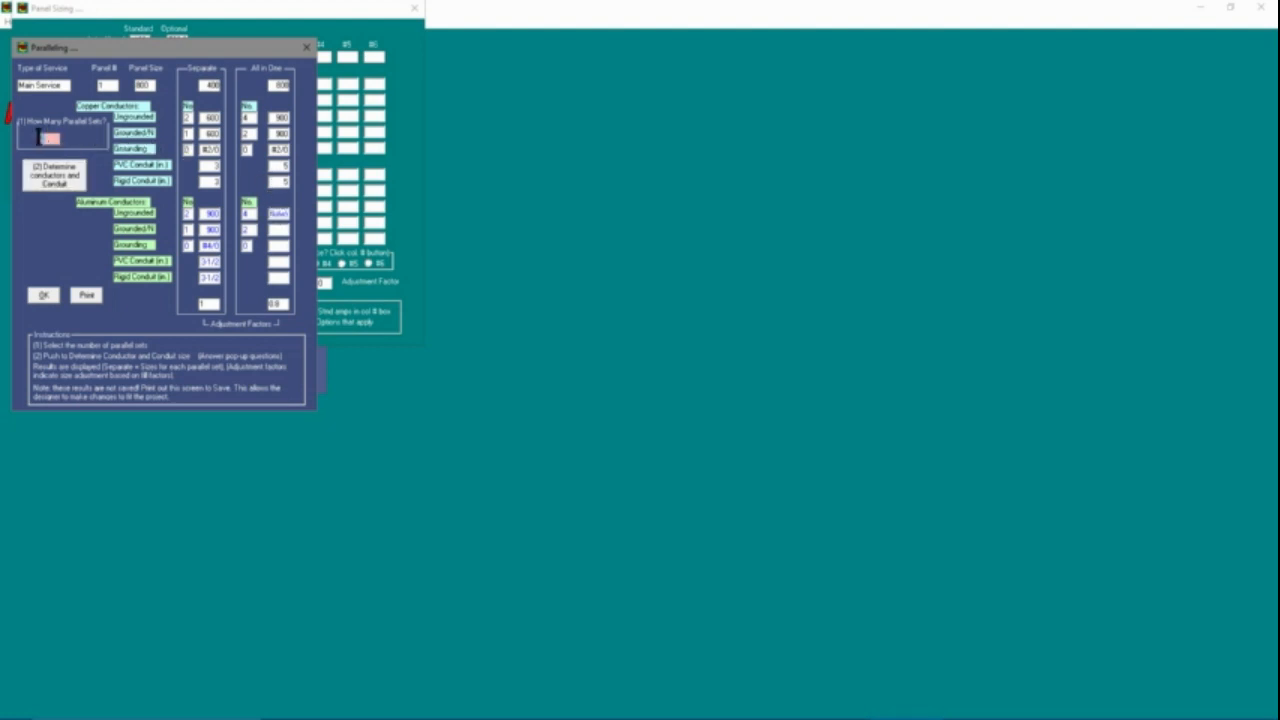
click(57, 183)
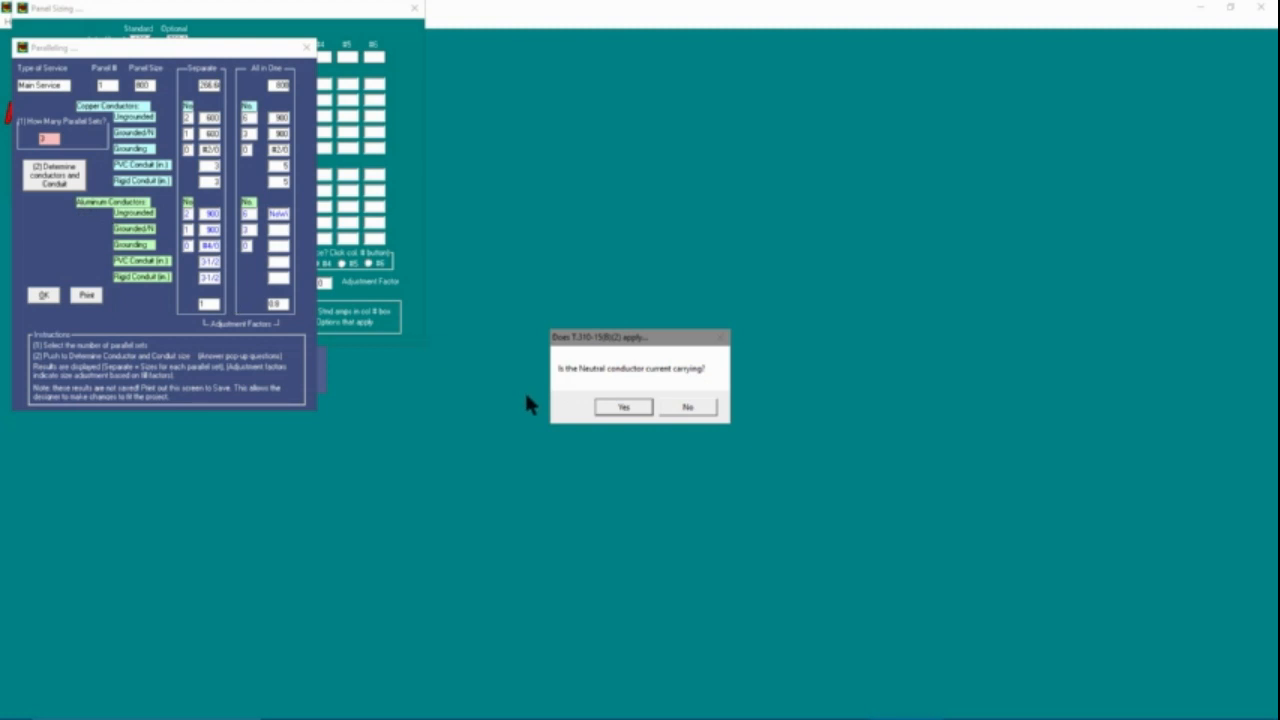
click(620, 407)
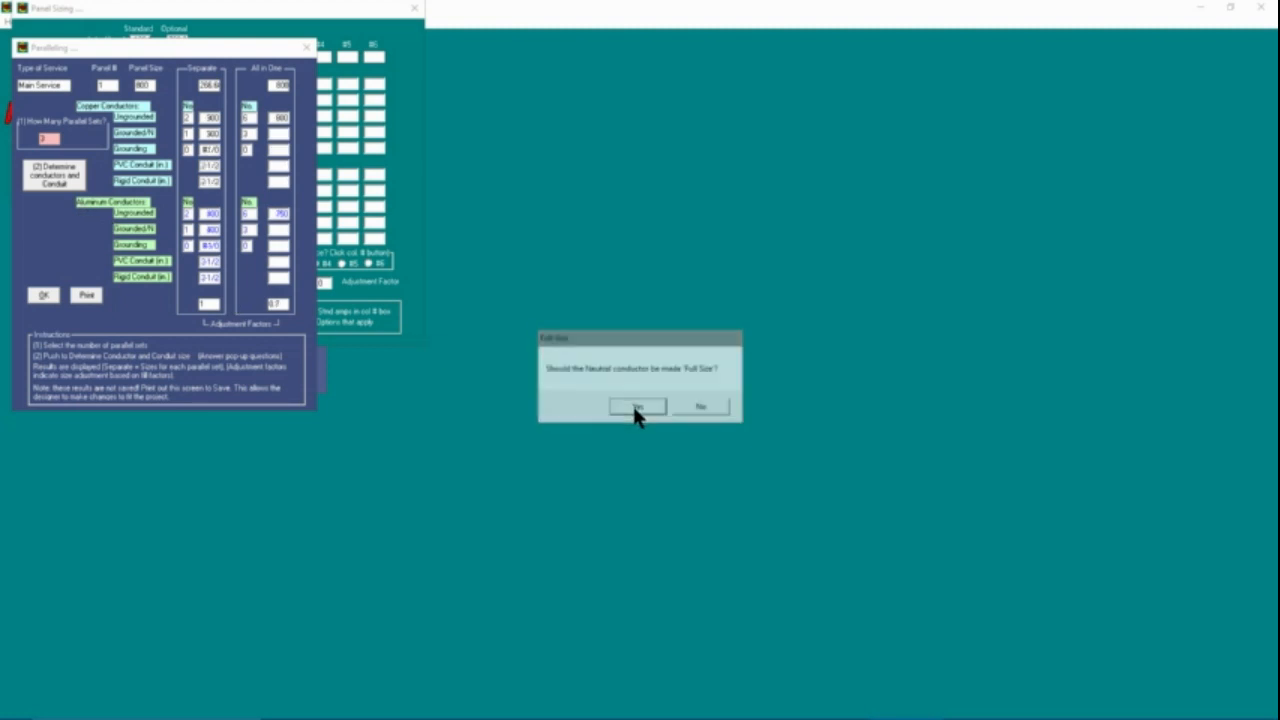
click(634, 408)
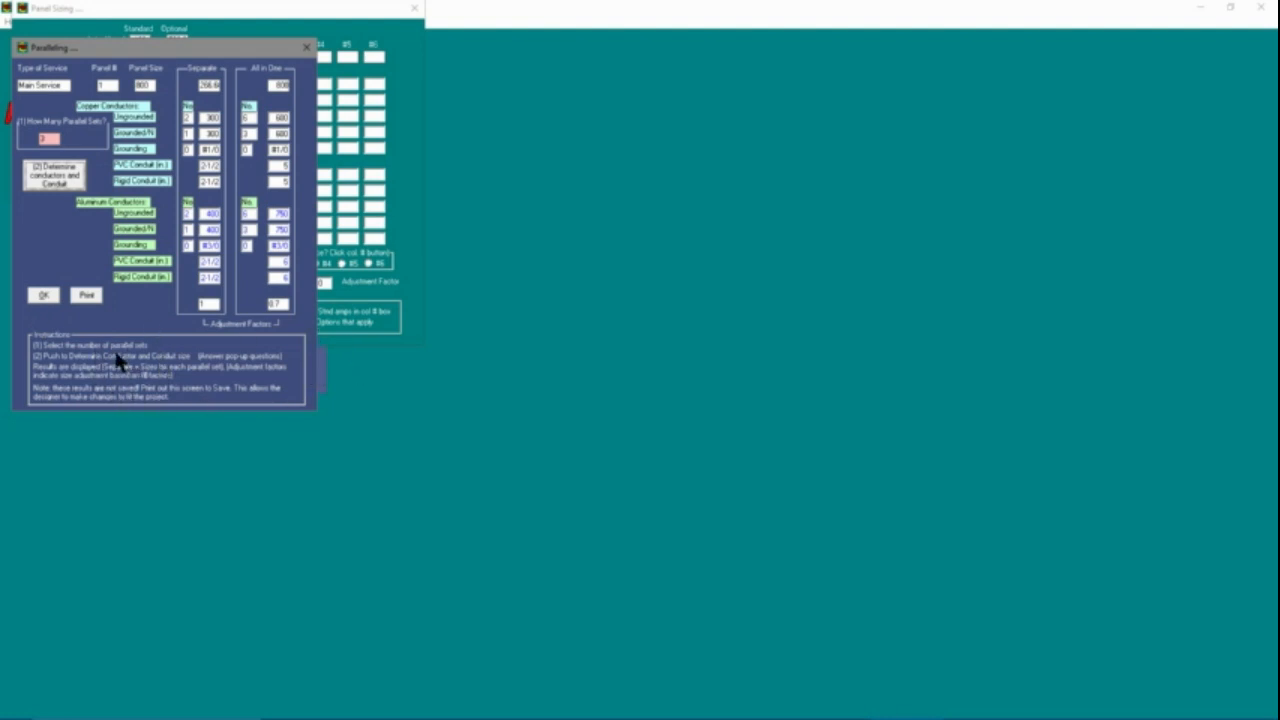
click(44, 296)
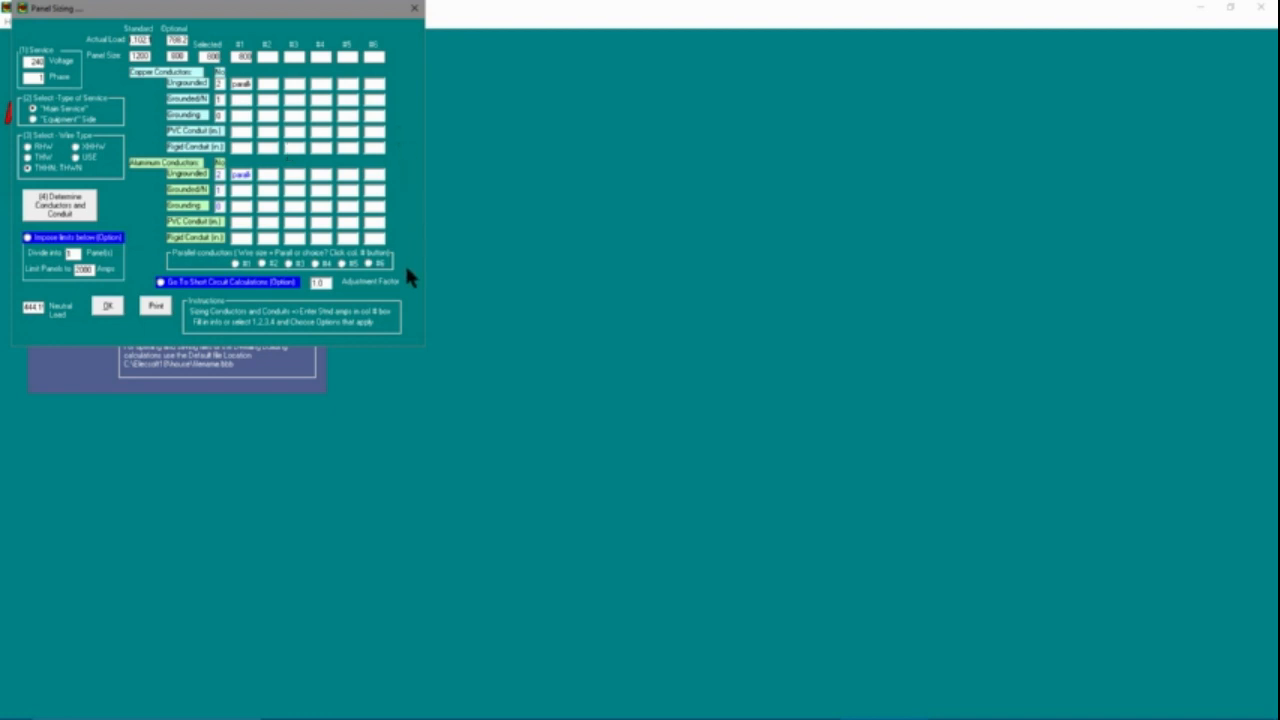
Close panel sizing and return to the multifamily building calculation
click(107, 307)
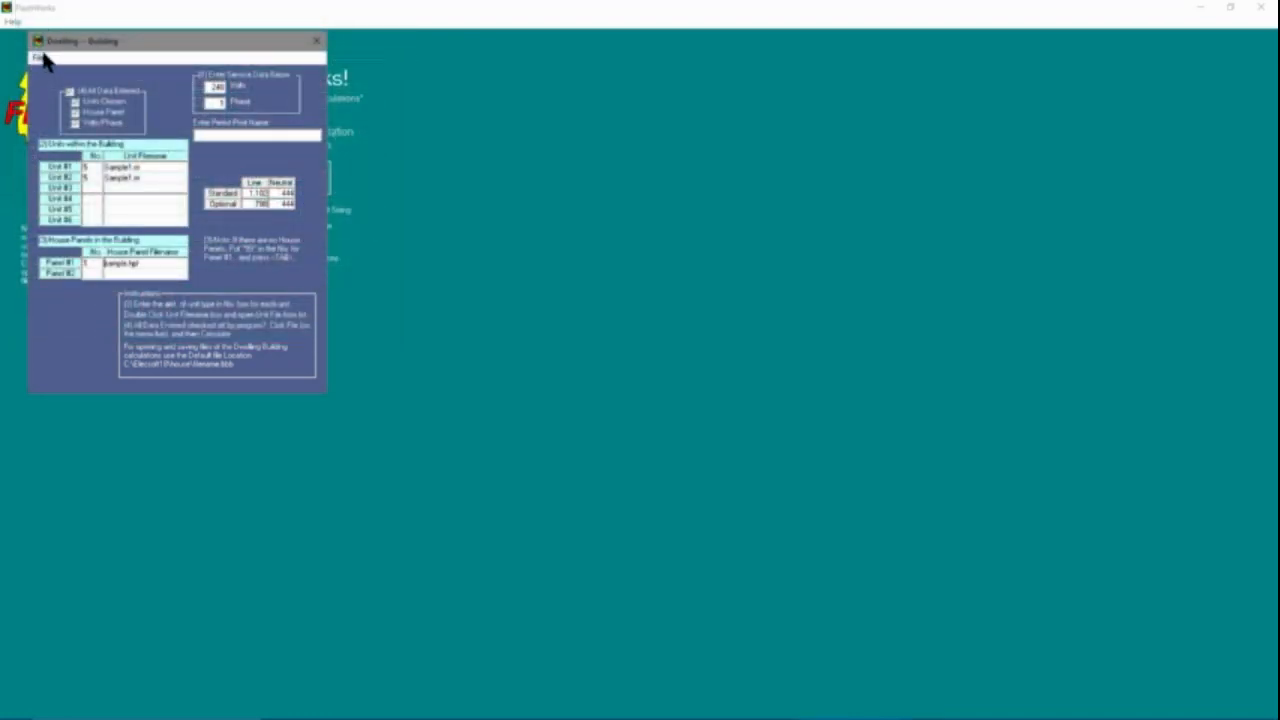
Check the house folder where building calculations are saved as .bbb files, then cancel the save and dismiss the notice
click(40, 57)
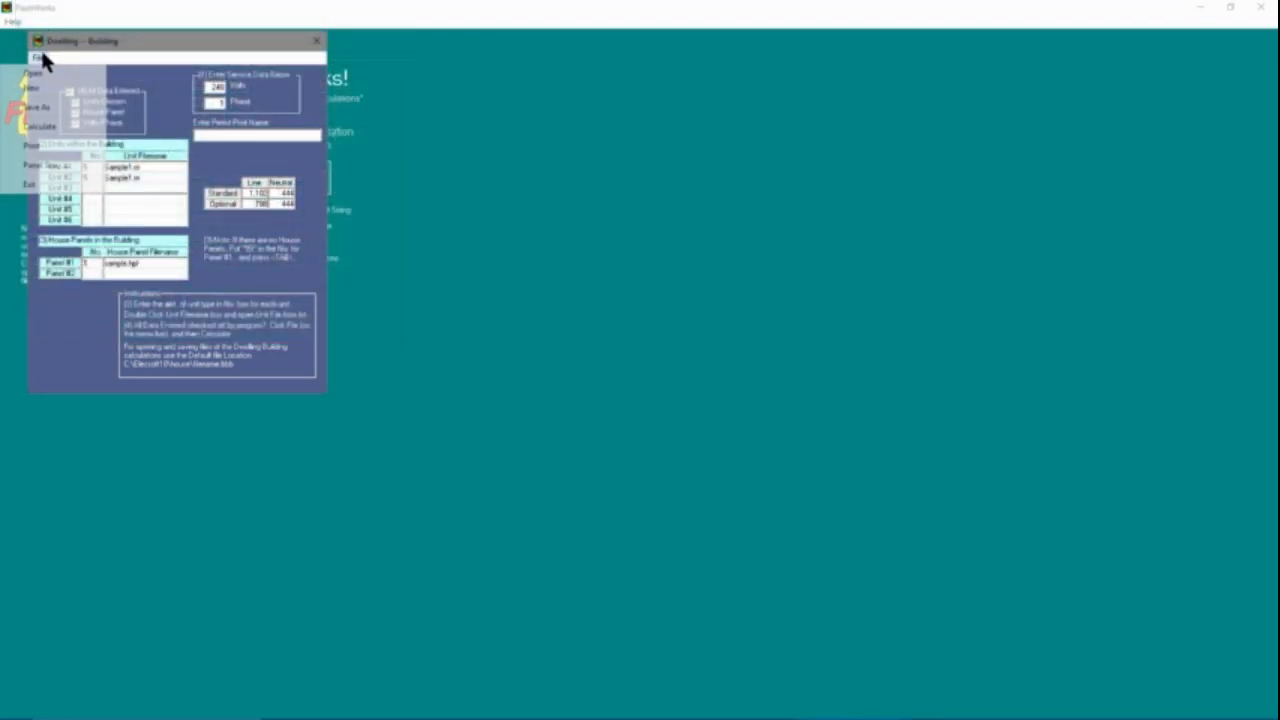
click(50, 105)
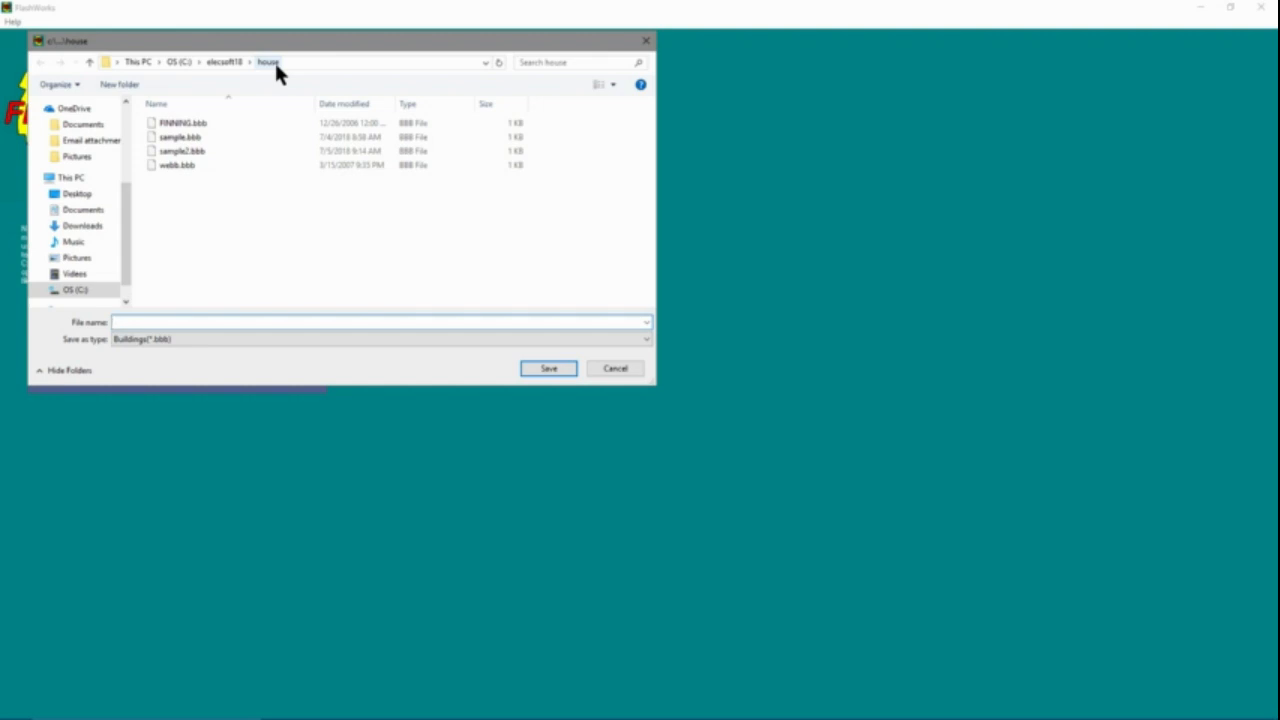
click(614, 369)
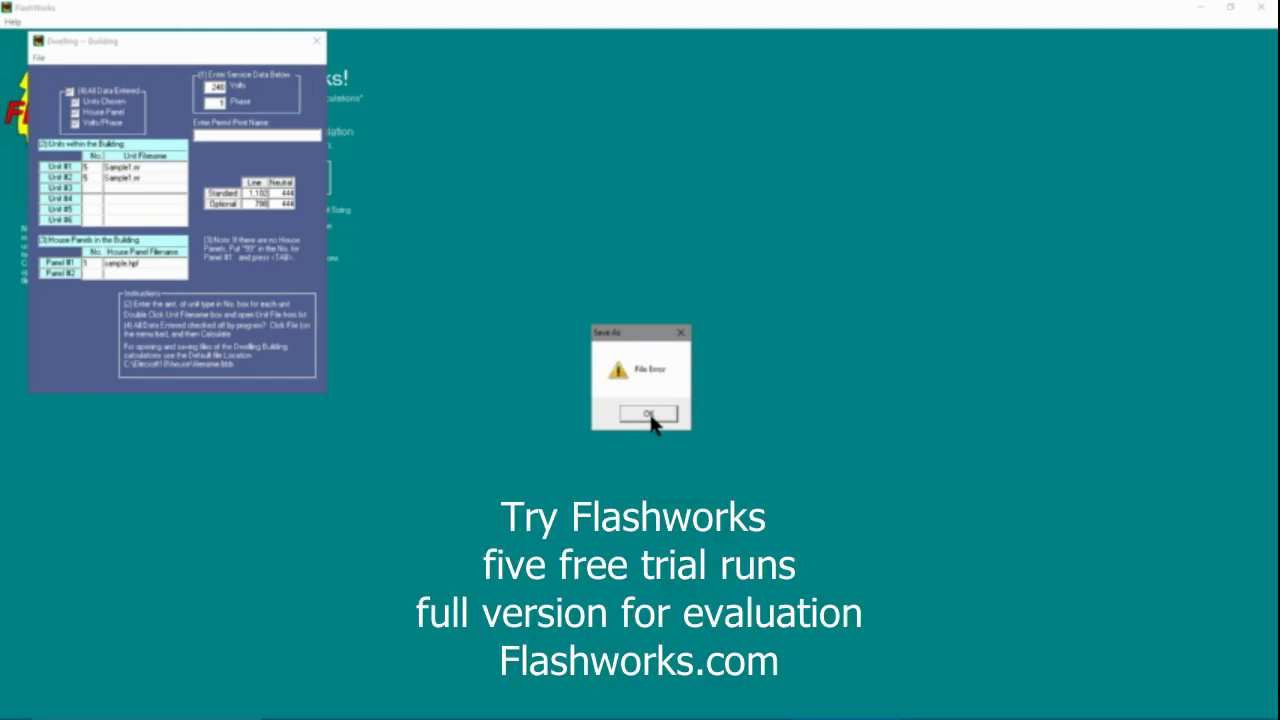
click(649, 413)
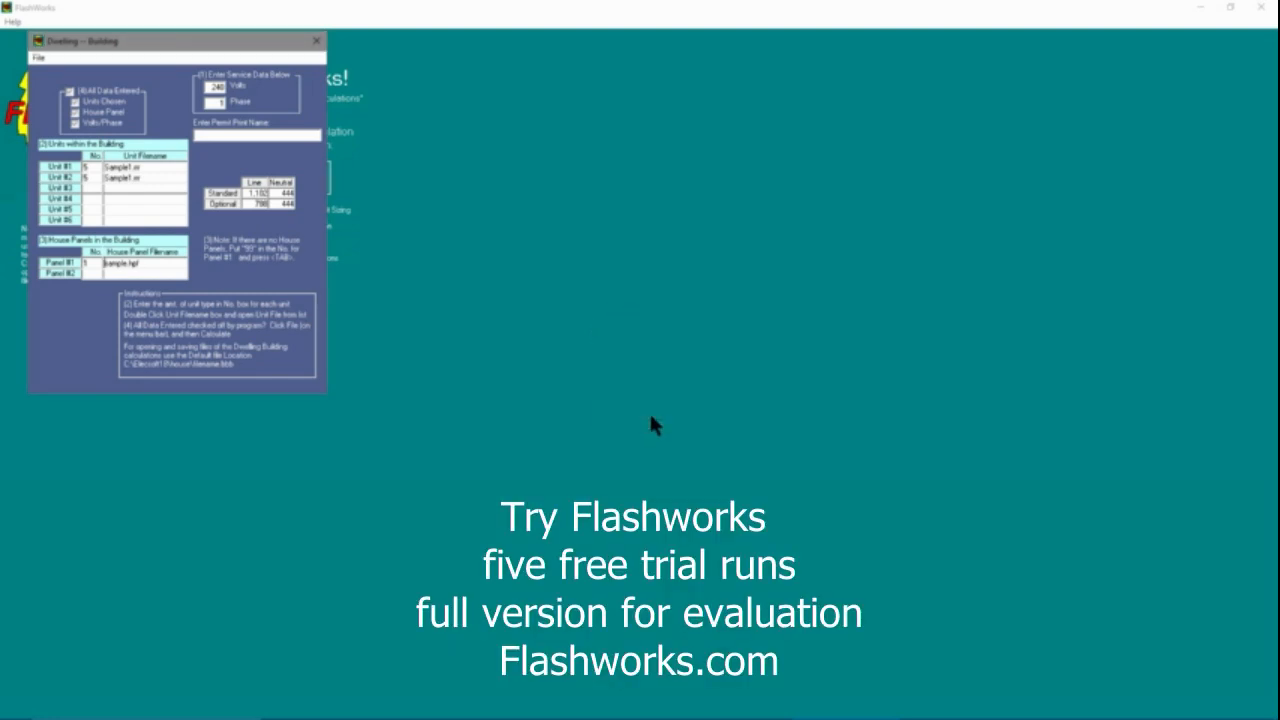
Exit the building calculation and return from the dwelling selection to the main screen
click(38, 57)
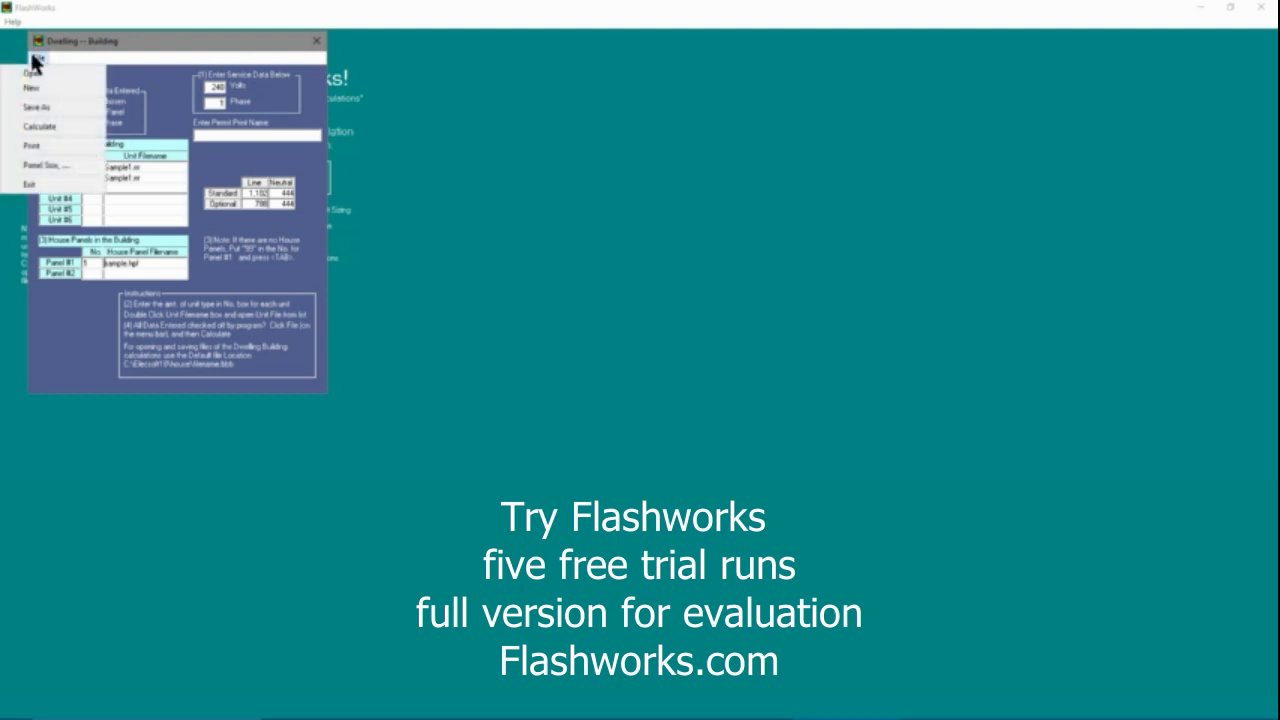
click(31, 185)
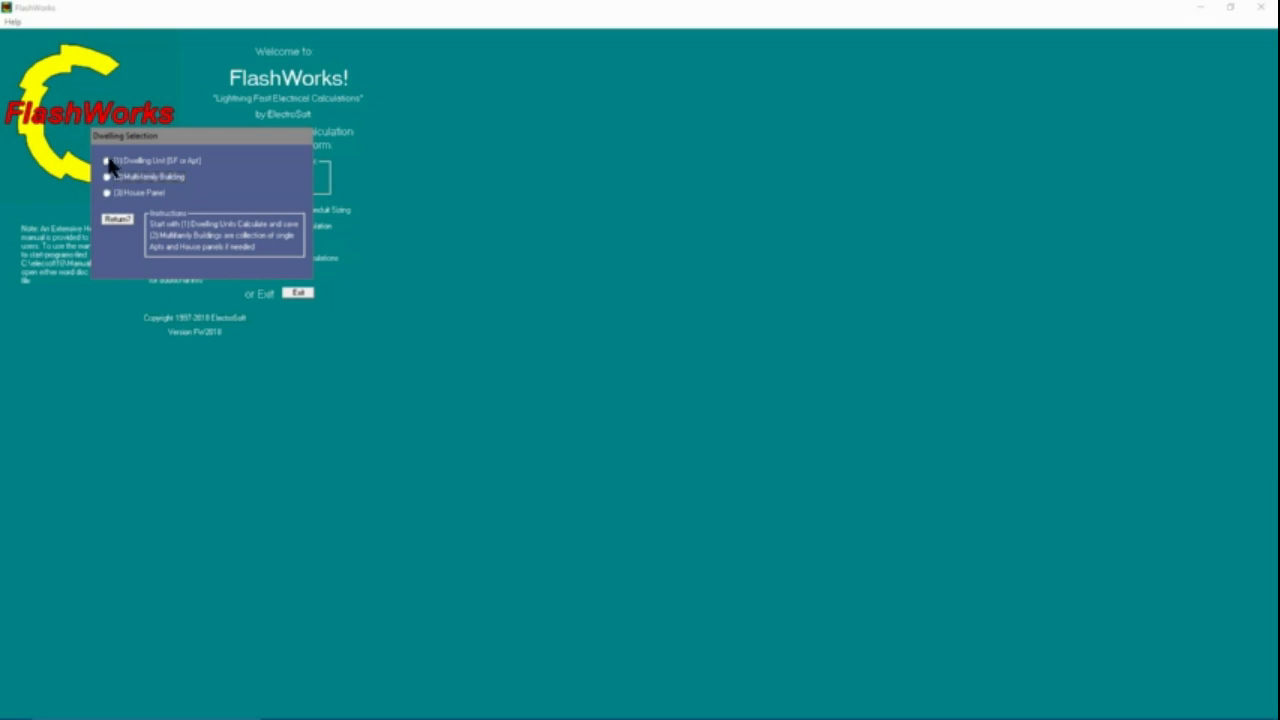
click(125, 219)
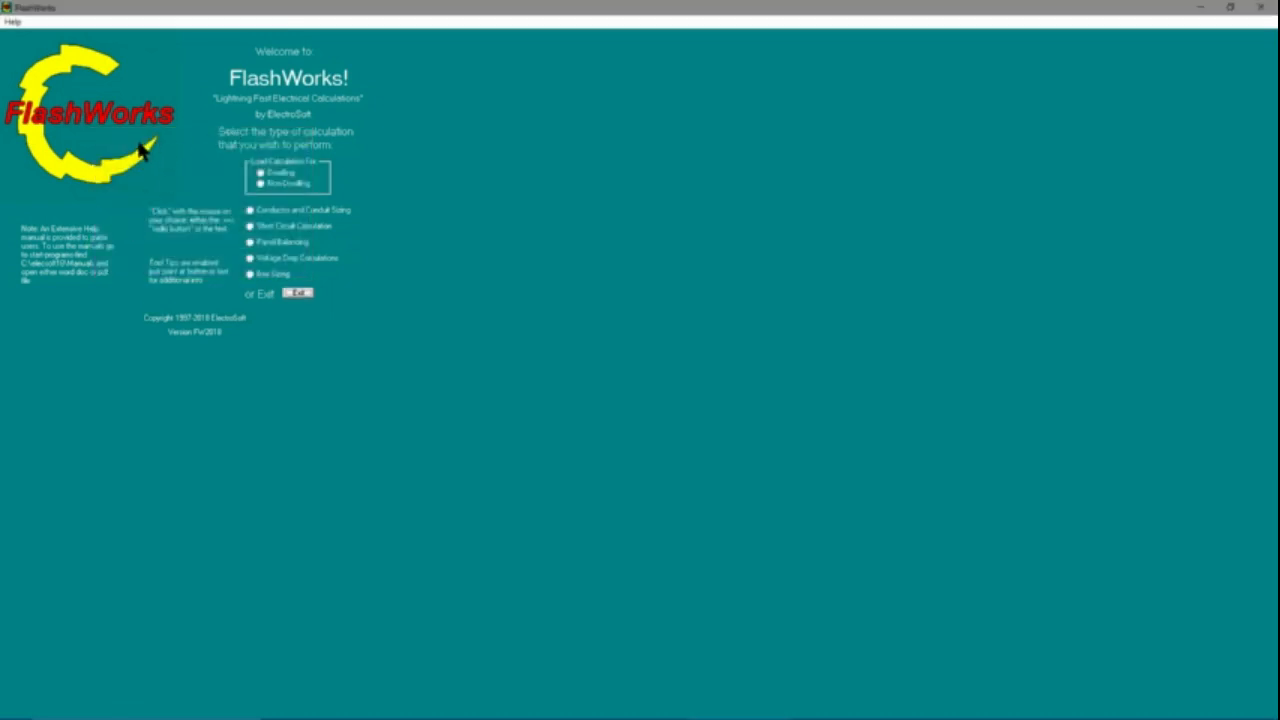